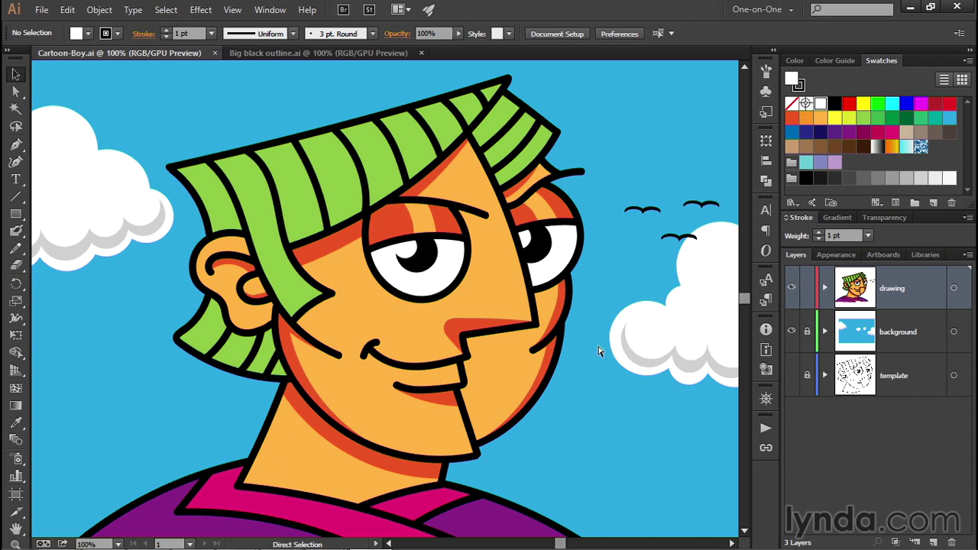
Switch to the Big black outline document and set the Blob Brush stroke to orange R=251 G=176 B=59
{"action": "key", "text": "ctrl+Tab"}
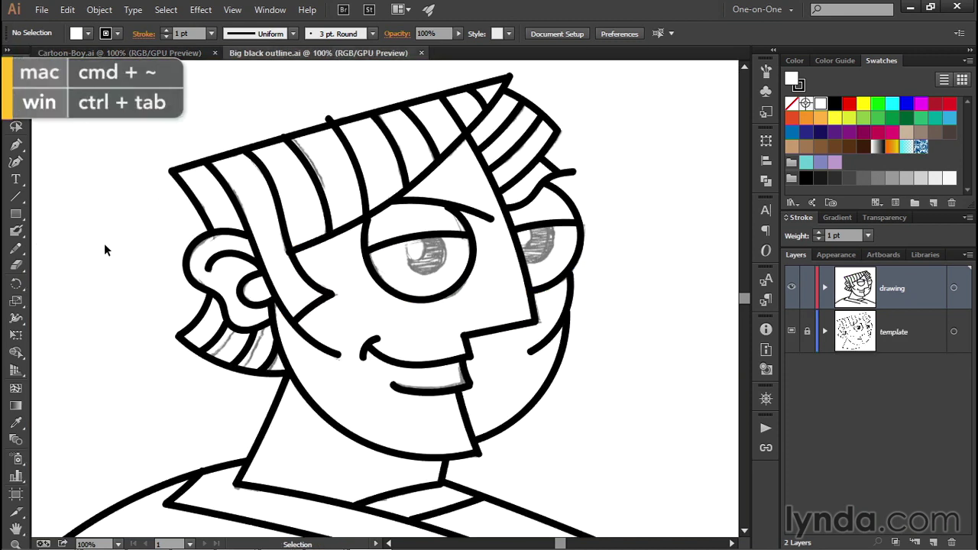
{"action": "left_click", "coordinate": [19, 233]}
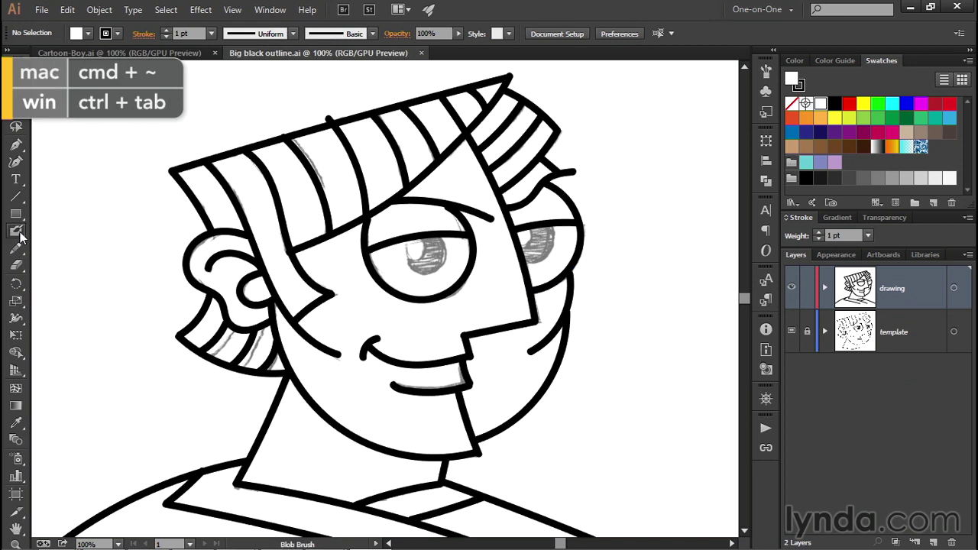
{"action": "left_click", "coordinate": [116, 33]}
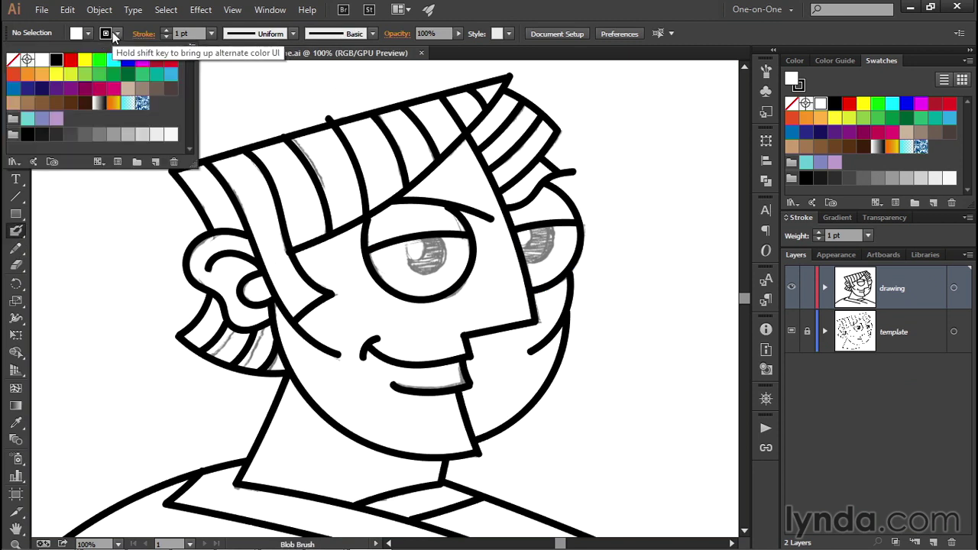
{"action": "left_click", "coordinate": [41, 76]}
Paint an orange Blob Brush patch over the nose, then reduce the brush to a small size
{"action": "left_click", "coordinate": [425, 311]}
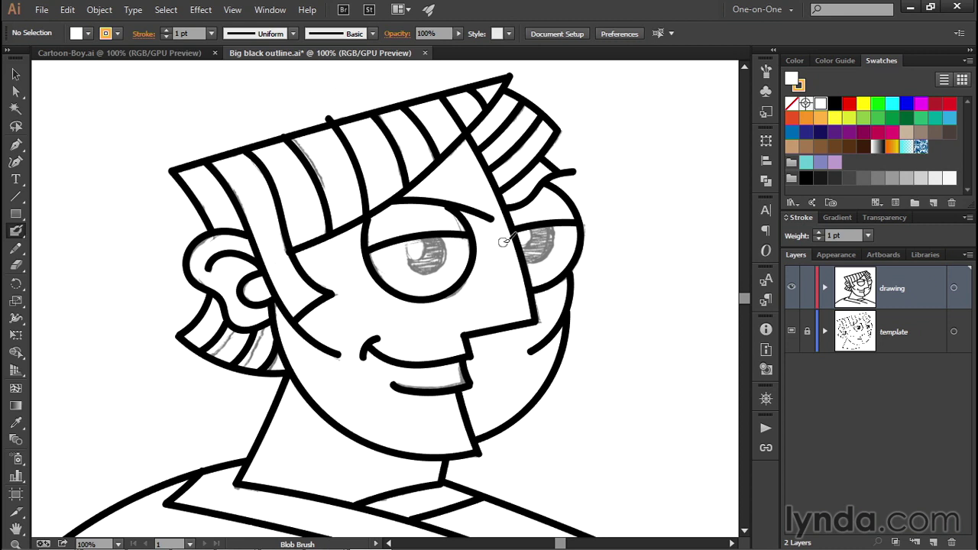
{"action": "mouse_move", "coordinate": [506, 238]}
{"action": "left_mouse_down"}
{"action": "mouse_move", "coordinate": [510, 289]}
{"action": "mouse_move", "coordinate": [500, 243]}
{"action": "mouse_move", "coordinate": [509, 268]}
{"action": "mouse_move", "coordinate": [497, 294]}
{"action": "mouse_move", "coordinate": [486, 260]}
{"action": "mouse_move", "coordinate": [480, 294]}
{"action": "mouse_move", "coordinate": [495, 300]}
{"action": "left_mouse_up"}
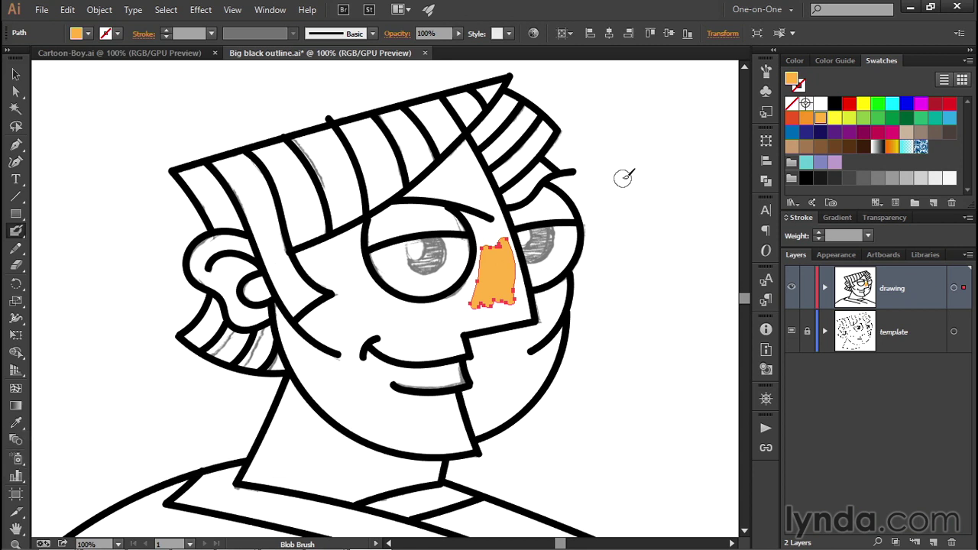
{"action": "key", "text": "bracketright"}
{"action": "key", "text": "bracketright"}
{"action": "key", "text": "bracketright"}
{"action": "key", "text": "bracketright"}
{"action": "key", "text": "bracketright"}
{"action": "key", "text": "bracketright"}
{"action": "key", "text": "bracketright"}
{"action": "key", "text": "bracketright"}
{"action": "key", "text": "bracketright"}
{"action": "key", "text": "bracketright"}
{"action": "key", "text": "bracketright"}
{"action": "key", "text": "bracketright"}
{"action": "key", "text": "bracketright"}
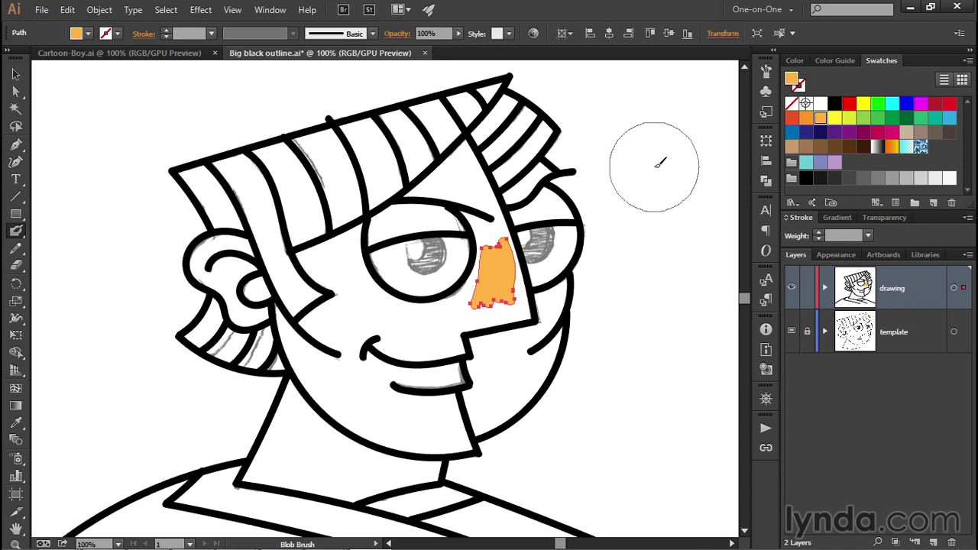
{"action": "key", "text": "bracketleft"}
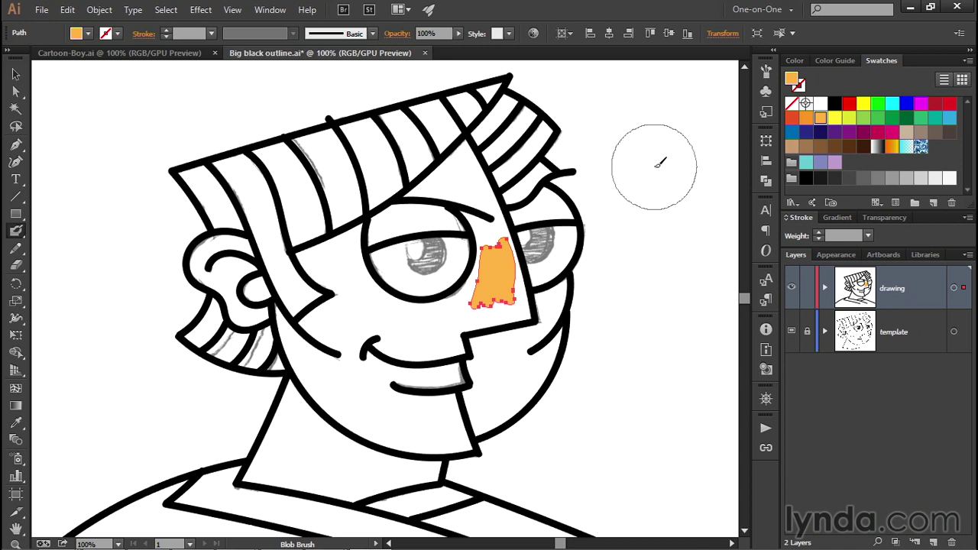
{"action": "key", "text": "bracketleft"}
{"action": "key", "text": "bracketleft"}
{"action": "key", "text": "bracketleft"}
{"action": "key", "text": "bracketleft"}
{"action": "key", "text": "bracketleft"}
{"action": "key", "text": "bracketleft"}
{"action": "key", "text": "bracketleft"}
{"action": "key", "text": "bracketleft"}
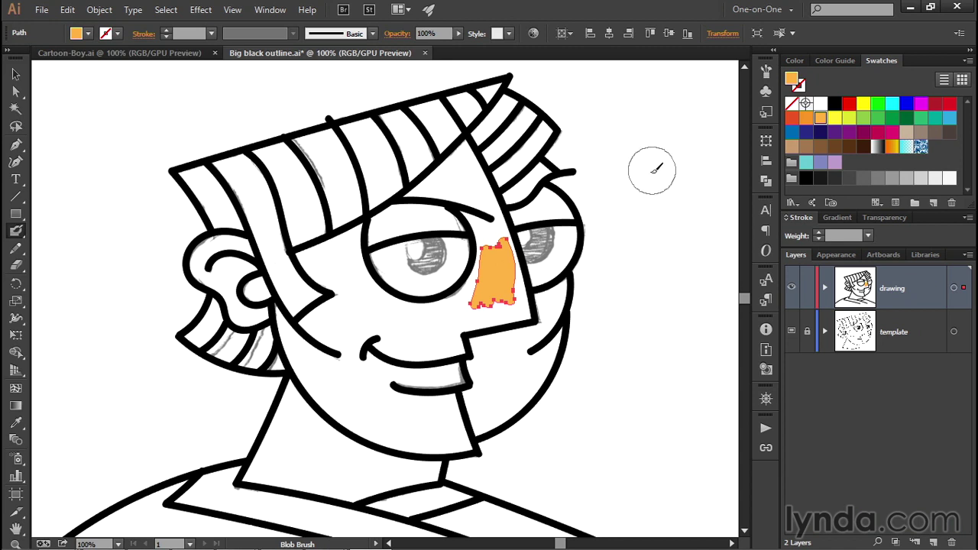
{"action": "key", "text": "bracketleft"}
{"action": "key", "text": "bracketleft"}
{"action": "key", "text": "bracketleft"}
{"action": "key", "text": "bracketleft"}
{"action": "key", "text": "bracketleft"}
{"action": "key", "text": "bracketleft"}
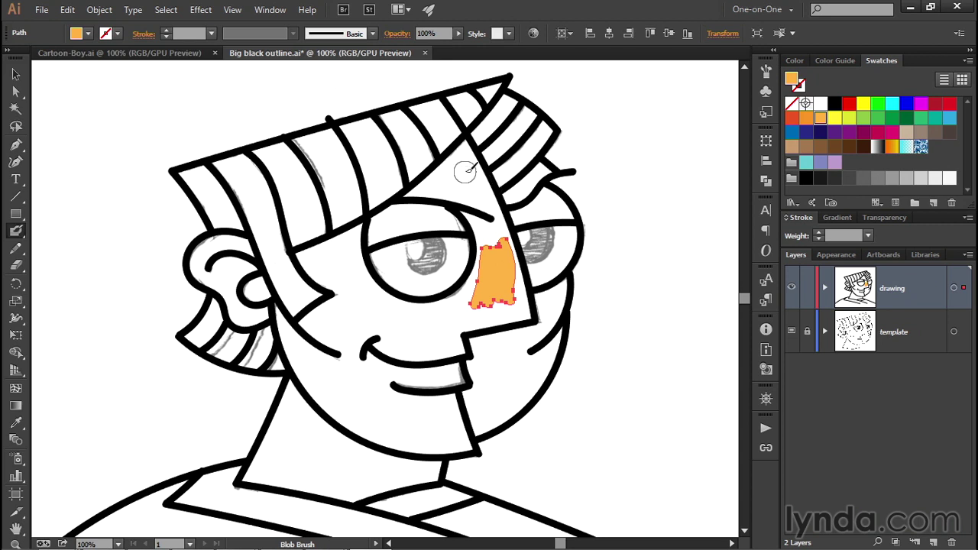
Paint orange strokes along the forehead below the hair, around the left eye and along the jaw
{"action": "mouse_move", "coordinate": [467, 144]}
{"action": "left_mouse_down"}
{"action": "mouse_move", "coordinate": [514, 250]}
{"action": "mouse_move", "coordinate": [527, 306]}
{"action": "mouse_move", "coordinate": [572, 284]}
{"action": "mouse_move", "coordinate": [535, 384]}
{"action": "mouse_move", "coordinate": [500, 424]}
{"action": "mouse_move", "coordinate": [467, 429]}
{"action": "mouse_move", "coordinate": [469, 443]}
{"action": "mouse_move", "coordinate": [457, 445]}
{"action": "mouse_move", "coordinate": [363, 431]}
{"action": "mouse_move", "coordinate": [289, 377]}
{"action": "mouse_move", "coordinate": [273, 290]}
{"action": "left_mouse_up"}
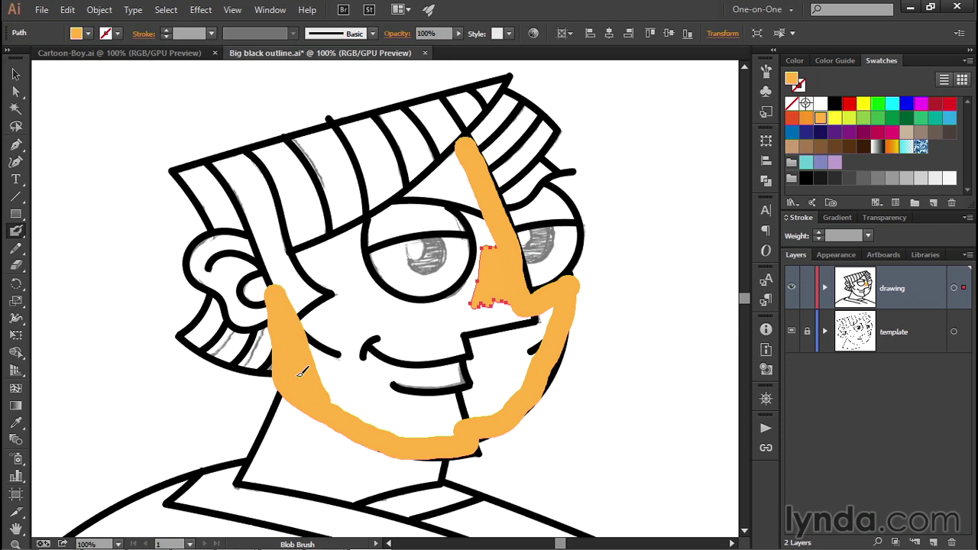
{"action": "mouse_move", "coordinate": [300, 372]}
{"action": "left_mouse_down"}
{"action": "mouse_move", "coordinate": [333, 408]}
{"action": "mouse_move", "coordinate": [417, 431]}
{"action": "mouse_move", "coordinate": [458, 427]}
{"action": "mouse_move", "coordinate": [497, 407]}
{"action": "mouse_move", "coordinate": [543, 353]}
{"action": "mouse_move", "coordinate": [554, 304]}
{"action": "mouse_move", "coordinate": [545, 312]}
{"action": "mouse_move", "coordinate": [499, 300]}
{"action": "mouse_move", "coordinate": [471, 304]}
{"action": "mouse_move", "coordinate": [546, 328]}
{"action": "mouse_move", "coordinate": [465, 317]}
{"action": "mouse_move", "coordinate": [482, 341]}
{"action": "mouse_move", "coordinate": [533, 359]}
{"action": "mouse_move", "coordinate": [424, 331]}
{"action": "mouse_move", "coordinate": [474, 285]}
{"action": "mouse_move", "coordinate": [489, 253]}
{"action": "mouse_move", "coordinate": [486, 227]}
{"action": "mouse_move", "coordinate": [459, 200]}
{"action": "mouse_move", "coordinate": [480, 246]}
{"action": "left_mouse_up"}
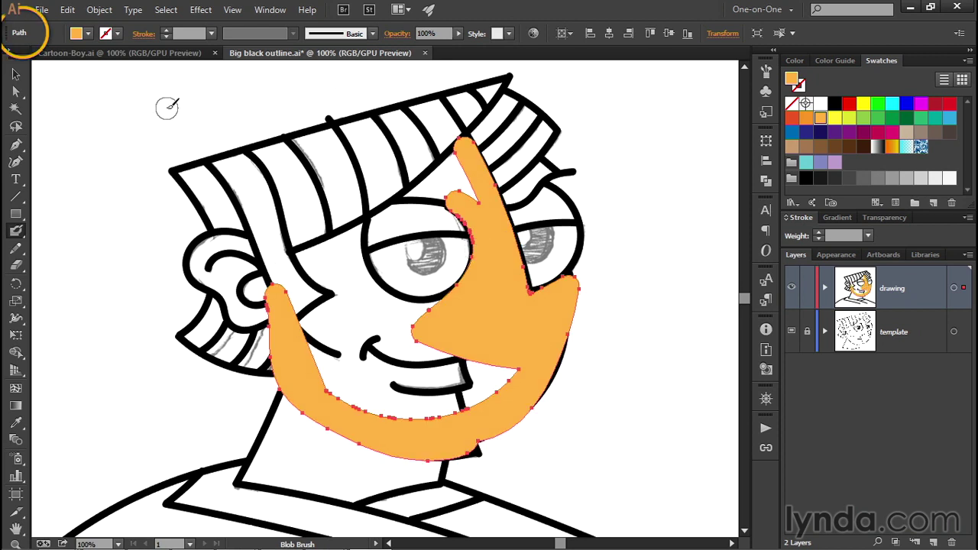
{"action": "key", "text": "ctrl+z"}
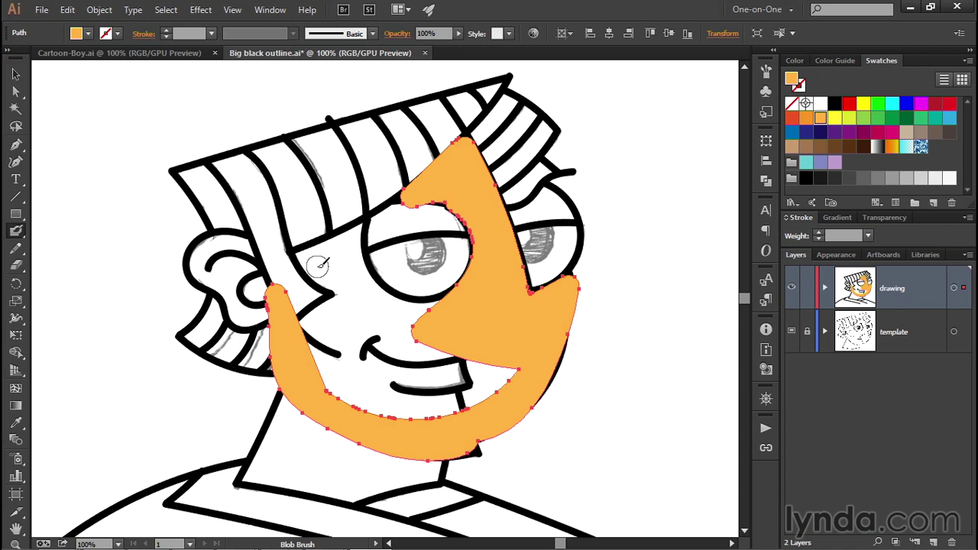
{"action": "mouse_move", "coordinate": [458, 300]}
{"action": "left_mouse_down"}
{"action": "mouse_move", "coordinate": [419, 307]}
{"action": "mouse_move", "coordinate": [374, 290]}
{"action": "mouse_move", "coordinate": [356, 256]}
{"action": "mouse_move", "coordinate": [361, 221]}
{"action": "mouse_move", "coordinate": [294, 256]}
{"action": "mouse_move", "coordinate": [342, 281]}
{"action": "mouse_move", "coordinate": [349, 301]}
{"action": "mouse_move", "coordinate": [303, 321]}
{"action": "left_mouse_up"}
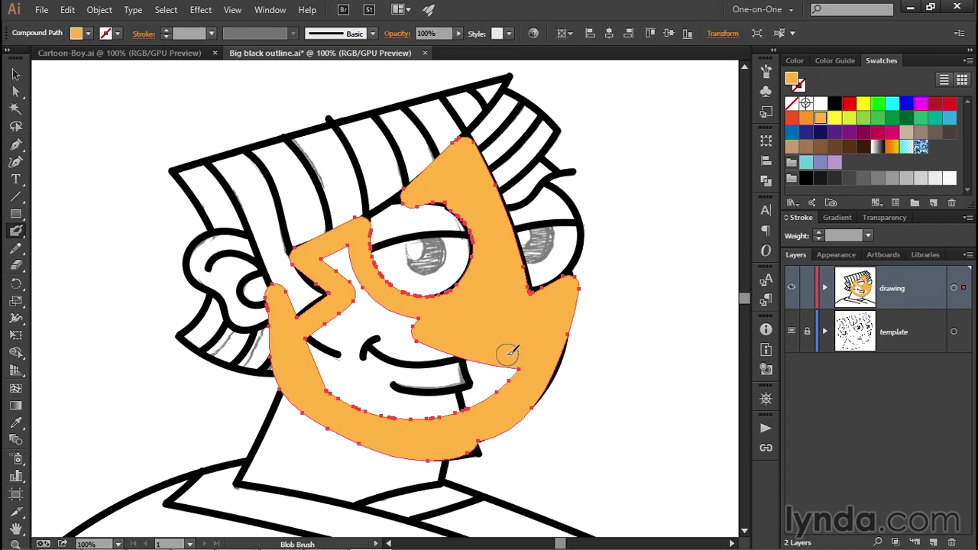
With a larger brush, fill the cheek, mouth and the white gap beside the left eye orange
{"action": "key", "text": "bracketright"}
{"action": "key", "text": "bracketright"}
{"action": "key", "text": "bracketright"}
{"action": "key", "text": "bracketright"}
{"action": "key", "text": "bracketright"}
{"action": "key", "text": "bracketright"}
{"action": "key", "text": "bracketright"}
{"action": "key", "text": "bracketright"}
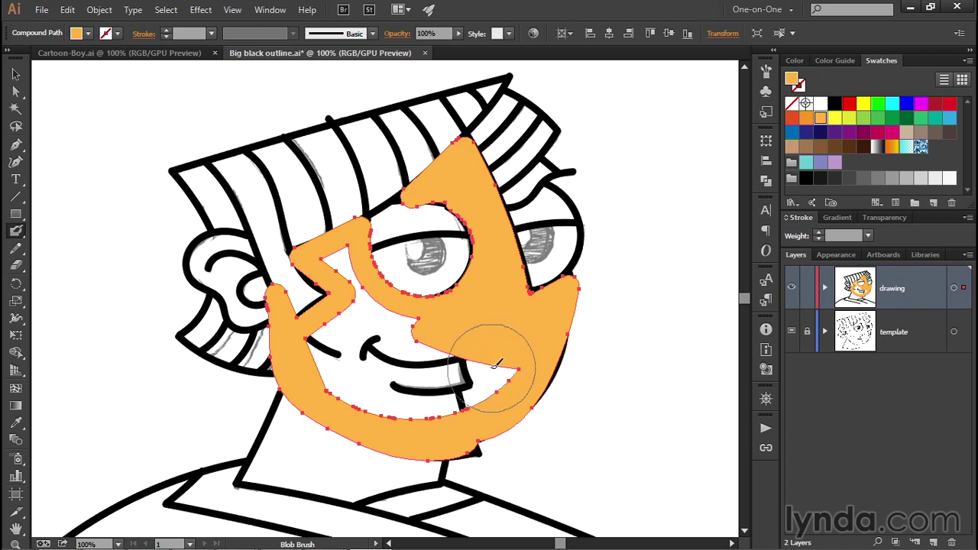
{"action": "mouse_move", "coordinate": [495, 365]}
{"action": "left_mouse_down"}
{"action": "mouse_move", "coordinate": [404, 349]}
{"action": "mouse_move", "coordinate": [377, 331]}
{"action": "mouse_move", "coordinate": [344, 352]}
{"action": "mouse_move", "coordinate": [399, 384]}
{"action": "mouse_move", "coordinate": [462, 382]}
{"action": "left_mouse_up"}
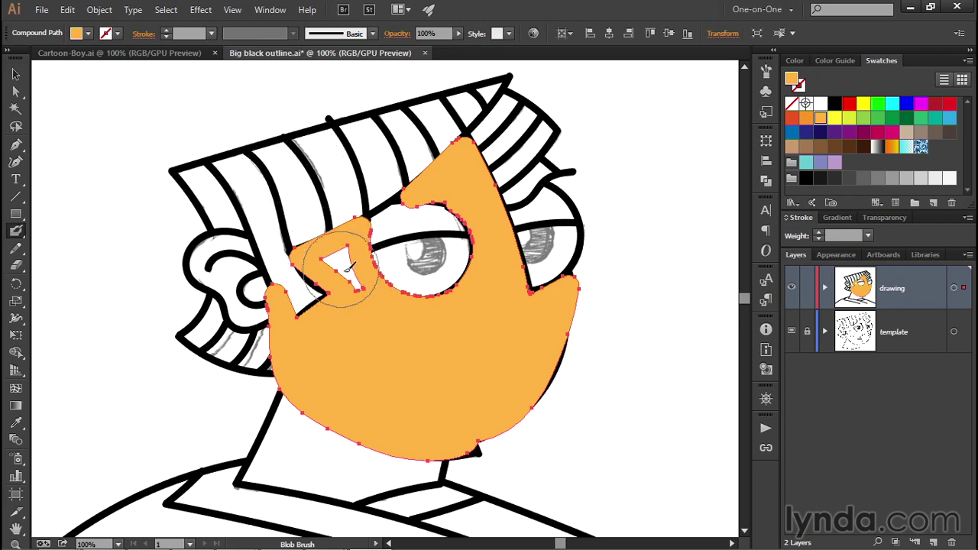
{"action": "mouse_move", "coordinate": [348, 268]}
{"action": "left_mouse_down"}
{"action": "mouse_move", "coordinate": [340, 287]}
{"action": "mouse_move", "coordinate": [352, 290]}
{"action": "mouse_move", "coordinate": [359, 282]}
{"action": "mouse_move", "coordinate": [341, 270]}
{"action": "mouse_move", "coordinate": [351, 262]}
{"action": "mouse_move", "coordinate": [331, 257]}
{"action": "left_mouse_up"}
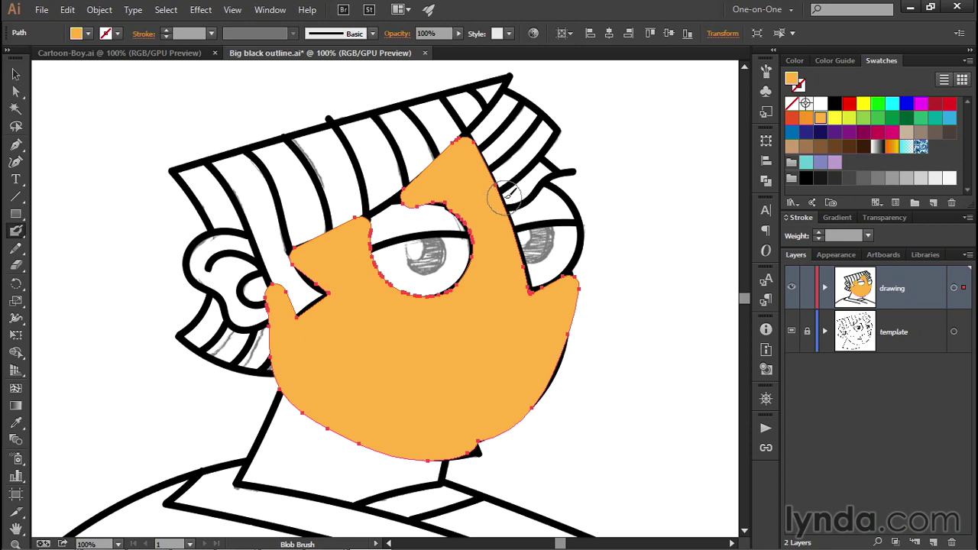
{"action": "key", "text": "bracketleft"}
{"action": "key", "text": "bracketleft"}
{"action": "key", "text": "bracketleft"}
Paint orange over the right face edge, the neck below the chin and the left ear
{"action": "left_click_drag", "start_coordinate": [507, 195], "coordinate": [544, 172]}
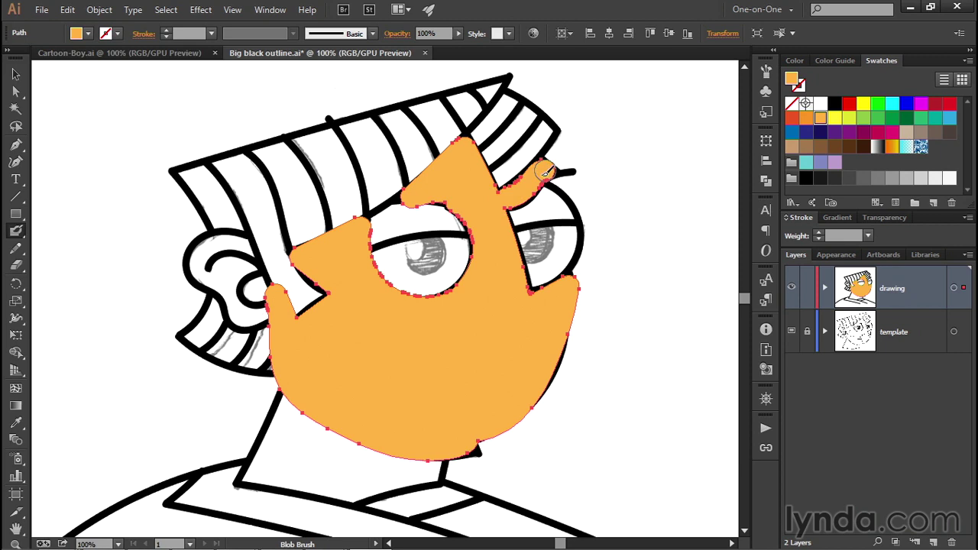
{"action": "mouse_move", "coordinate": [432, 462]}
{"action": "left_mouse_down"}
{"action": "mouse_move", "coordinate": [344, 481]}
{"action": "mouse_move", "coordinate": [252, 468]}
{"action": "mouse_move", "coordinate": [294, 399]}
{"action": "mouse_move", "coordinate": [310, 454]}
{"action": "mouse_move", "coordinate": [340, 432]}
{"action": "mouse_move", "coordinate": [371, 458]}
{"action": "mouse_move", "coordinate": [338, 428]}
{"action": "mouse_move", "coordinate": [415, 441]}
{"action": "left_mouse_up"}
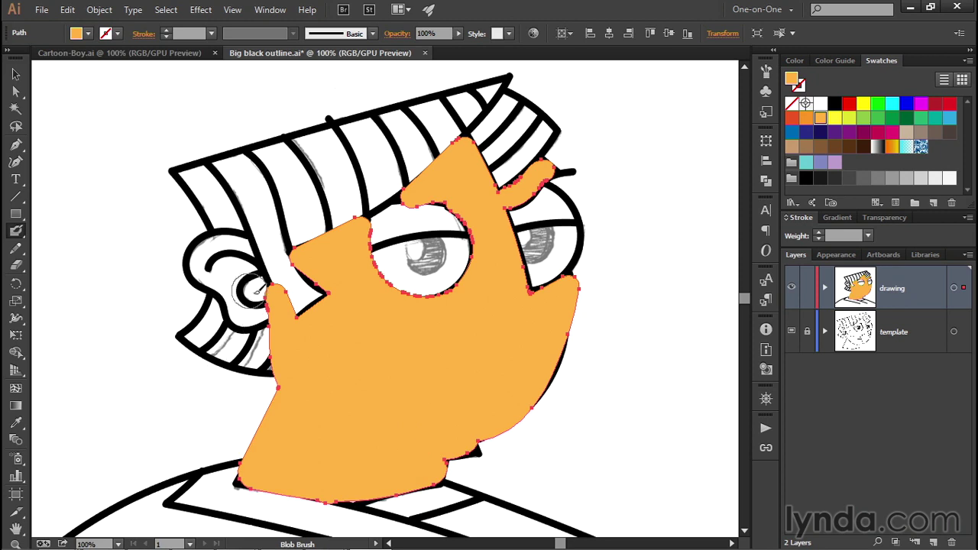
{"action": "mouse_move", "coordinate": [258, 290]}
{"action": "left_mouse_down"}
{"action": "mouse_move", "coordinate": [264, 313]}
{"action": "mouse_move", "coordinate": [225, 244]}
{"action": "mouse_move", "coordinate": [197, 254]}
{"action": "mouse_move", "coordinate": [200, 279]}
{"action": "mouse_move", "coordinate": [263, 315]}
{"action": "left_mouse_up"}
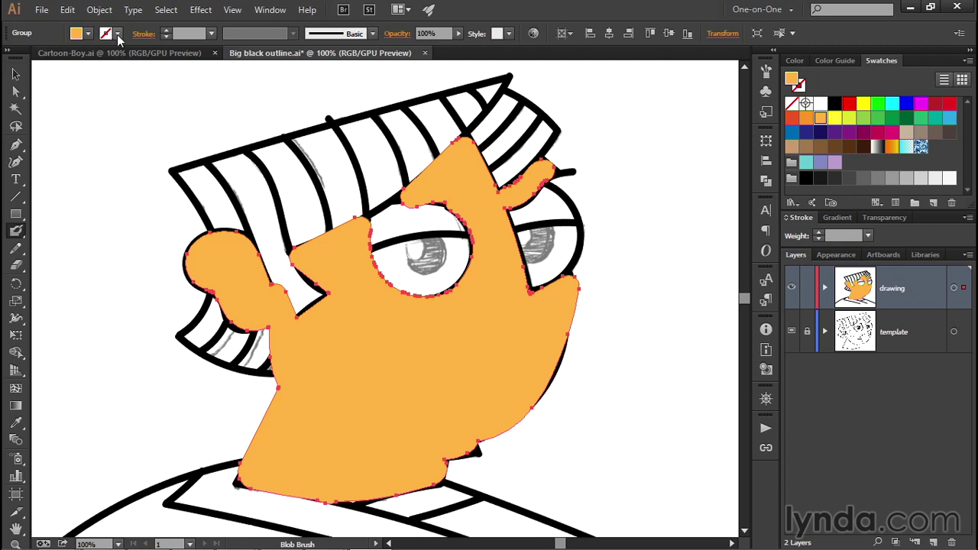
Ungroup the painted orange shapes and reselect the orange skin with the Selection tool
{"action": "left_click", "coordinate": [100, 10]}
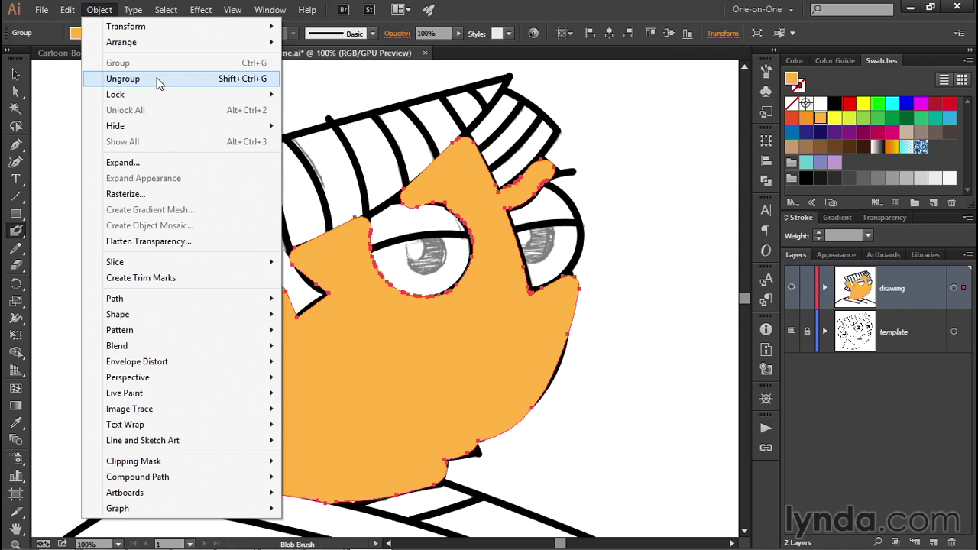
{"action": "left_click", "coordinate": [206, 79]}
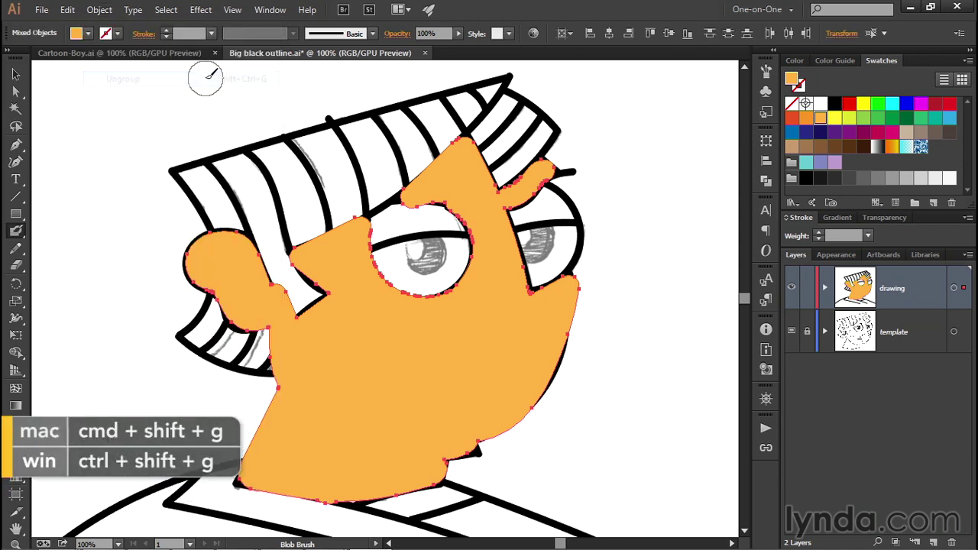
{"action": "key", "text": "v"}
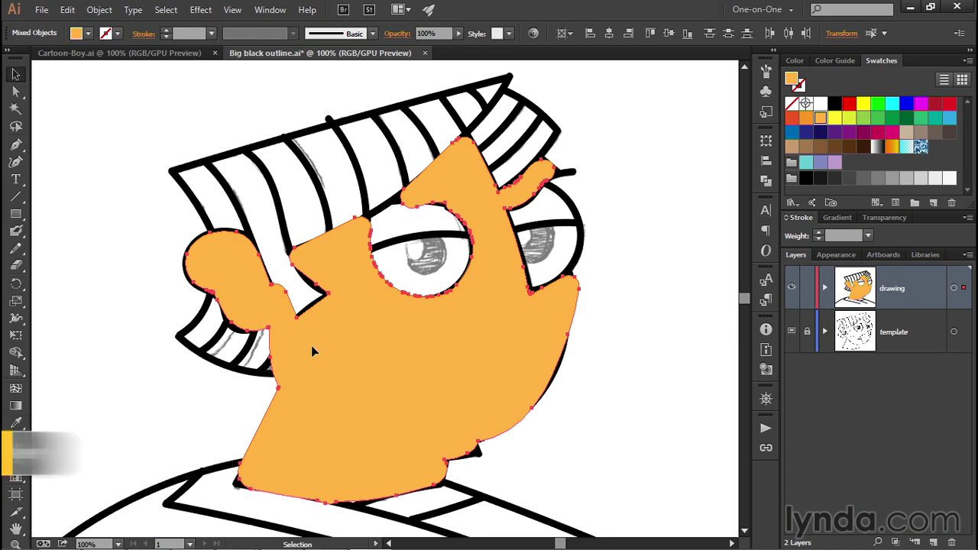
{"action": "left_click", "coordinate": [424, 341], "text": "shift"}
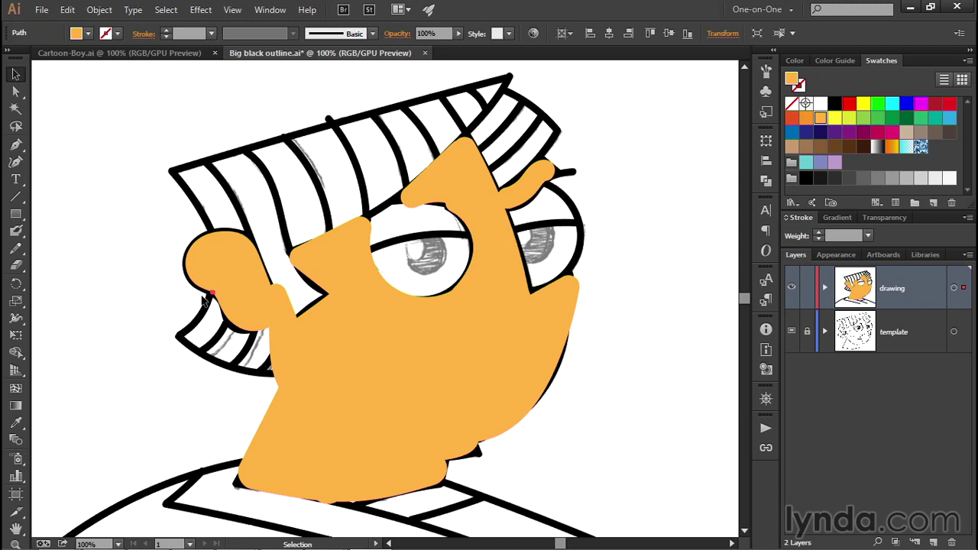
{"action": "left_click", "coordinate": [178, 308]}
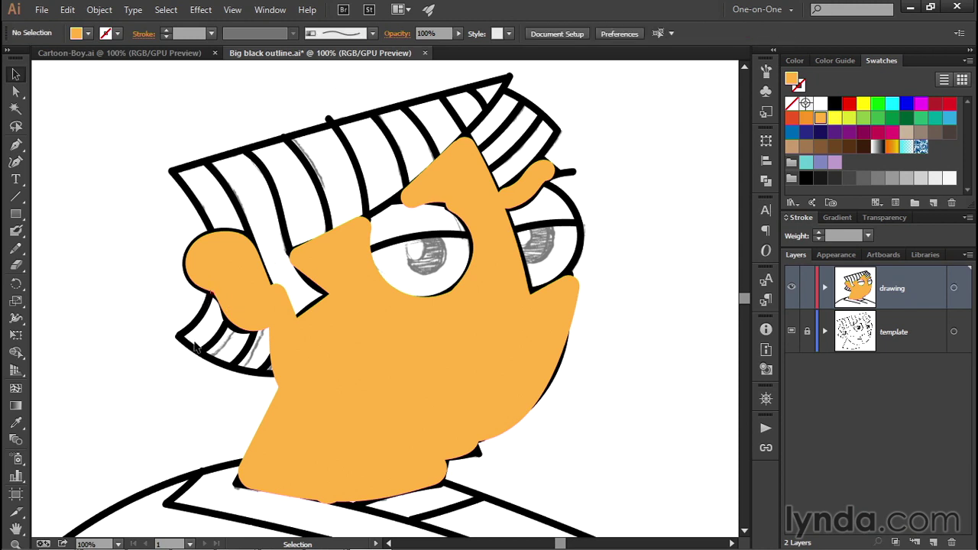
{"action": "left_click", "coordinate": [398, 307]}
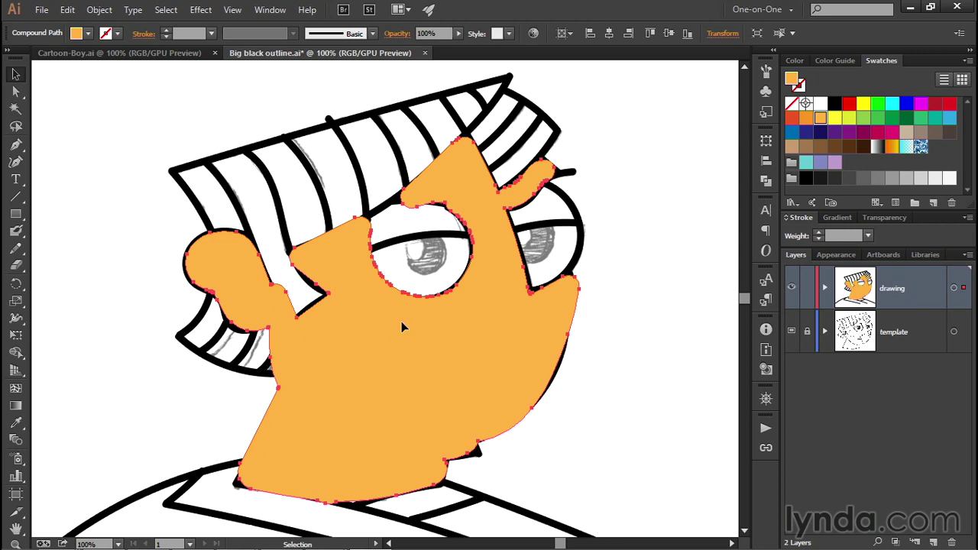
Release the orange skin's compound path and select the resulting skin path
{"action": "right_click", "coordinate": [357, 333]}
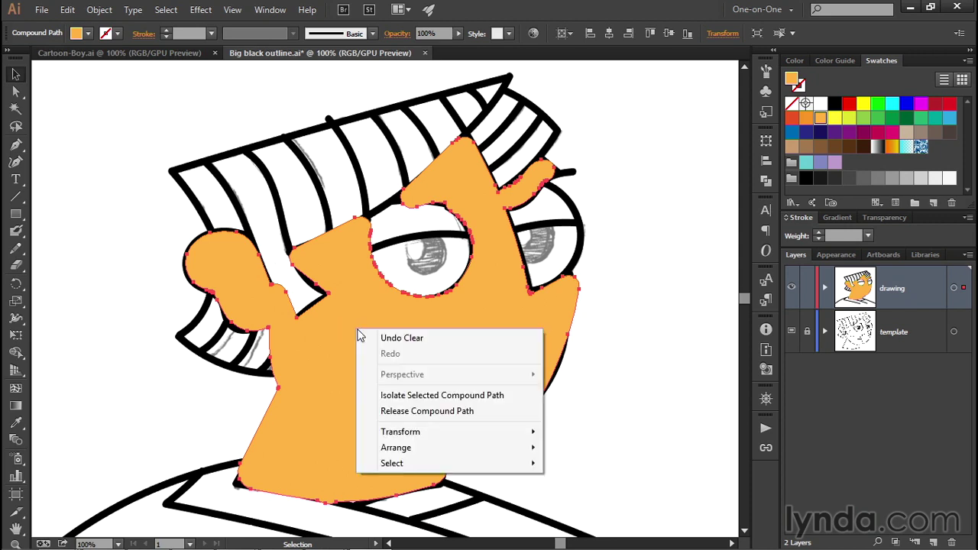
{"action": "left_click", "coordinate": [495, 412]}
{"action": "key", "text": "ctrl+shift+a"}
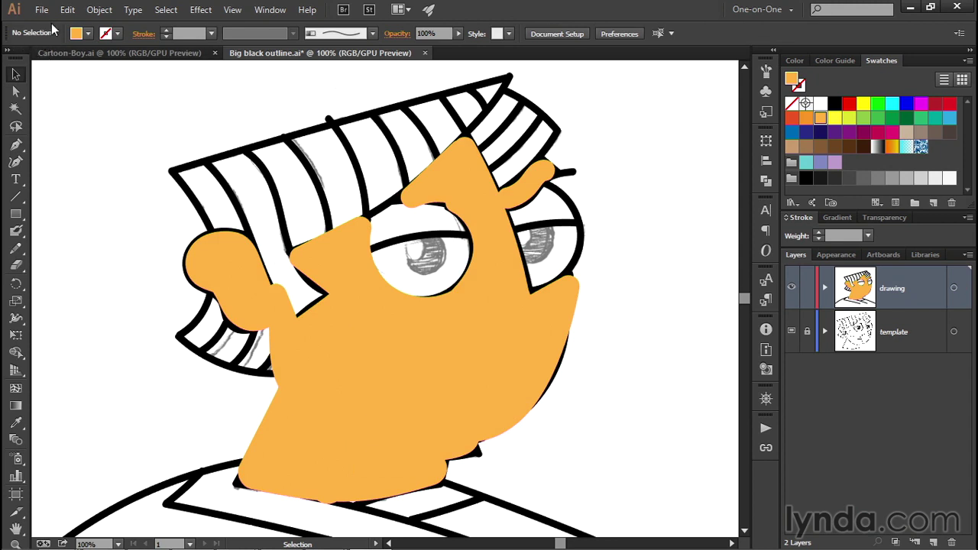
{"action": "left_click", "coordinate": [390, 353]}
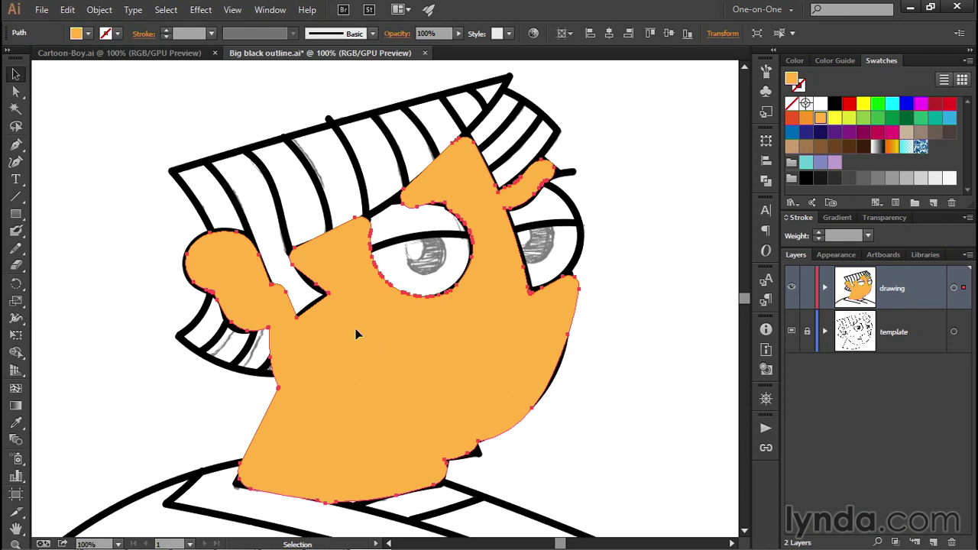
Send the orange skin to the back so the black outlines show on top
{"action": "right_click", "coordinate": [361, 328]}
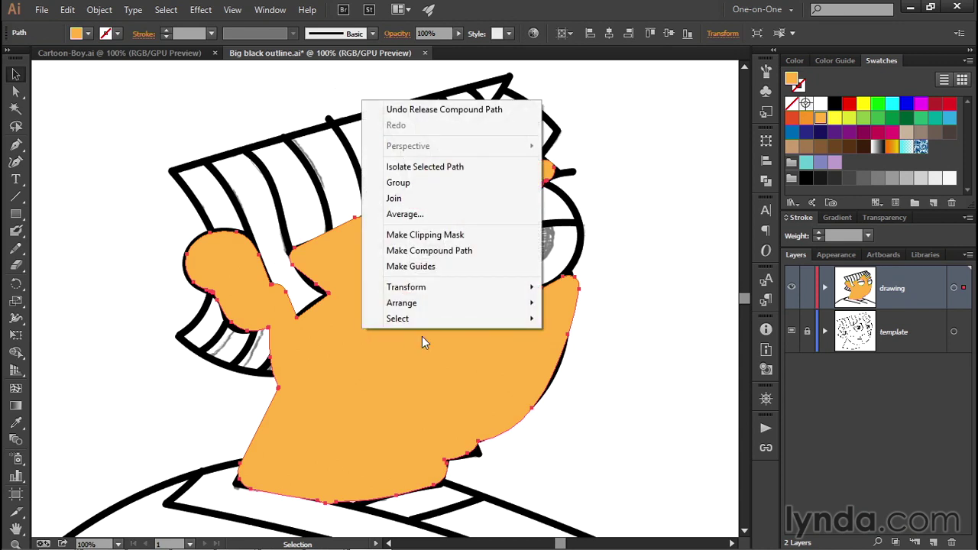
{"action": "mouse_move", "coordinate": [461, 308]}
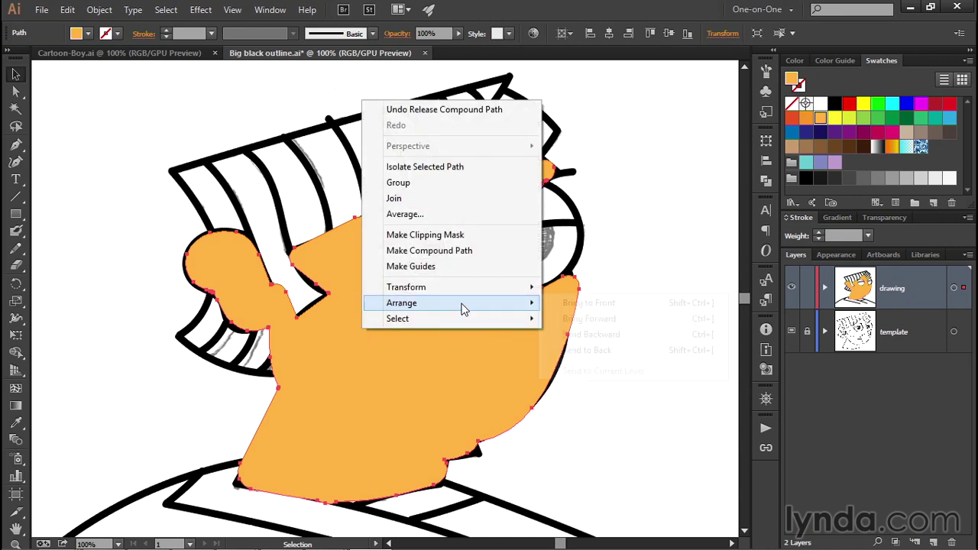
{"action": "left_click", "coordinate": [620, 350]}
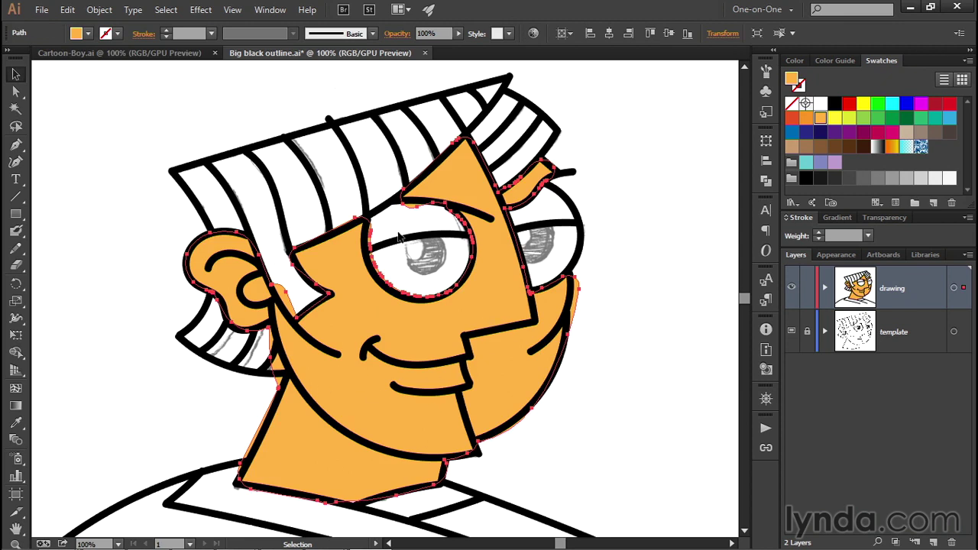
Zoom to 300% on the boy's left eye and centre it in the view
{"action": "left_click", "coordinate": [420, 216]}
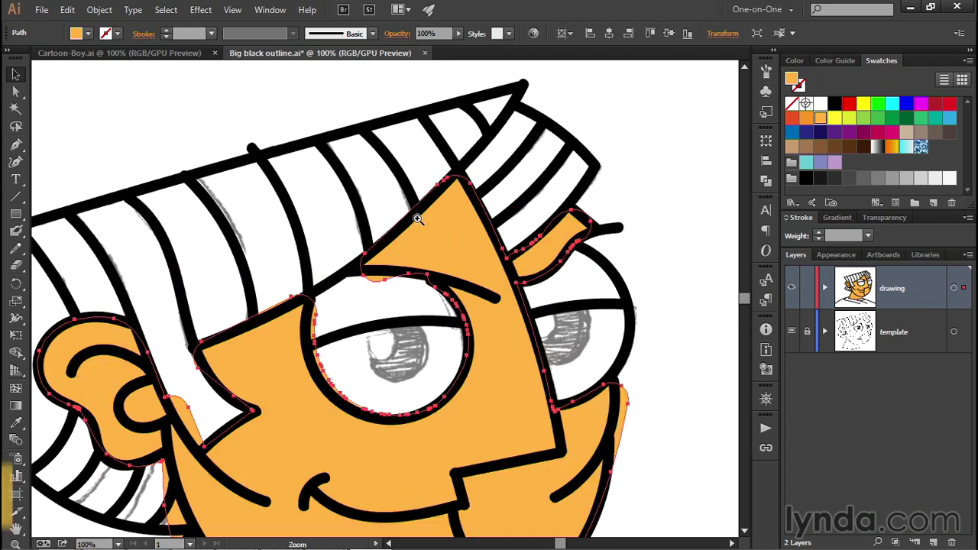
{"action": "left_click", "coordinate": [394, 315]}
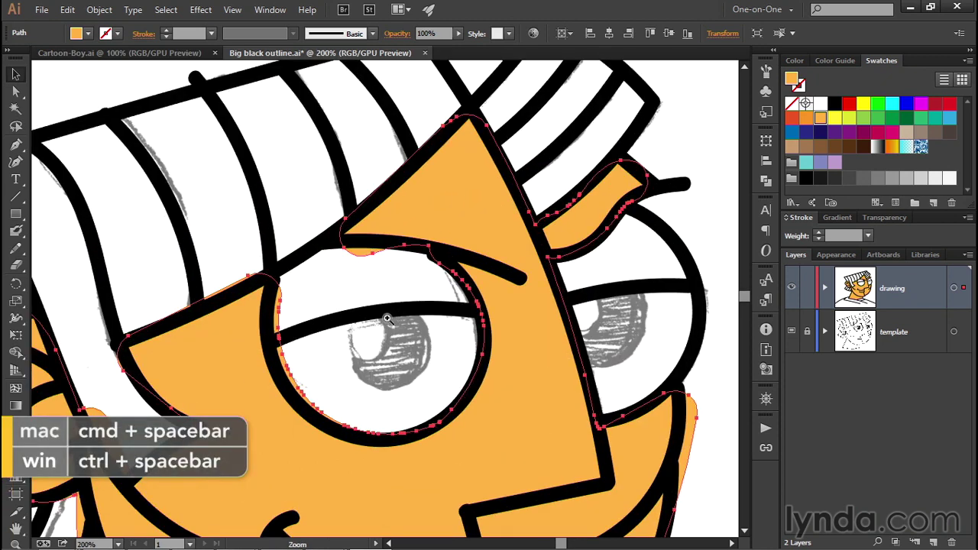
{"action": "left_click", "coordinate": [372, 319]}
{"action": "left_click_drag", "start_coordinate": [339, 290], "coordinate": [360, 262]}
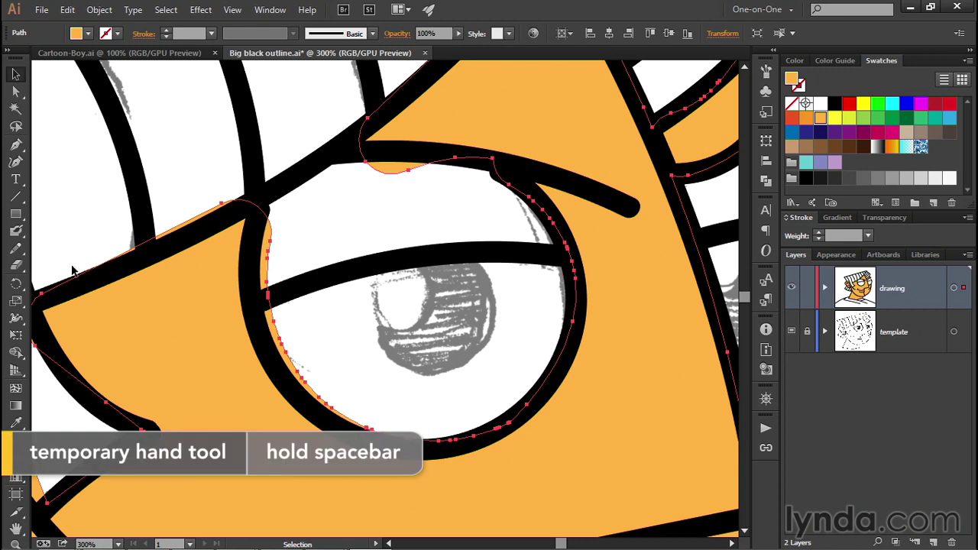
With the Eraser, trim orange slivers inside the eye's left and top edges and along the upper outline
{"action": "left_click", "coordinate": [18, 266]}
{"action": "mouse_move", "coordinate": [274, 258]}
{"action": "left_mouse_down"}
{"action": "mouse_move", "coordinate": [271, 209]}
{"action": "mouse_move", "coordinate": [268, 313]}
{"action": "mouse_move", "coordinate": [300, 377]}
{"action": "mouse_move", "coordinate": [334, 409]}
{"action": "mouse_move", "coordinate": [401, 434]}
{"action": "mouse_move", "coordinate": [458, 428]}
{"action": "mouse_move", "coordinate": [525, 391]}
{"action": "mouse_move", "coordinate": [553, 347]}
{"action": "mouse_move", "coordinate": [559, 292]}
{"action": "left_mouse_up"}
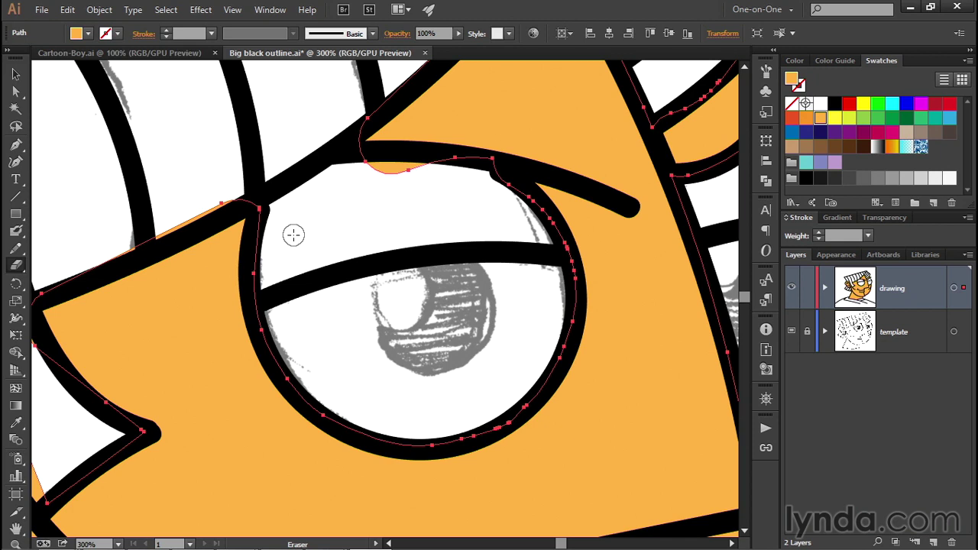
{"action": "mouse_move", "coordinate": [336, 162]}
{"action": "left_mouse_down"}
{"action": "mouse_move", "coordinate": [463, 176]}
{"action": "mouse_move", "coordinate": [361, 173]}
{"action": "mouse_move", "coordinate": [462, 170]}
{"action": "left_mouse_up"}
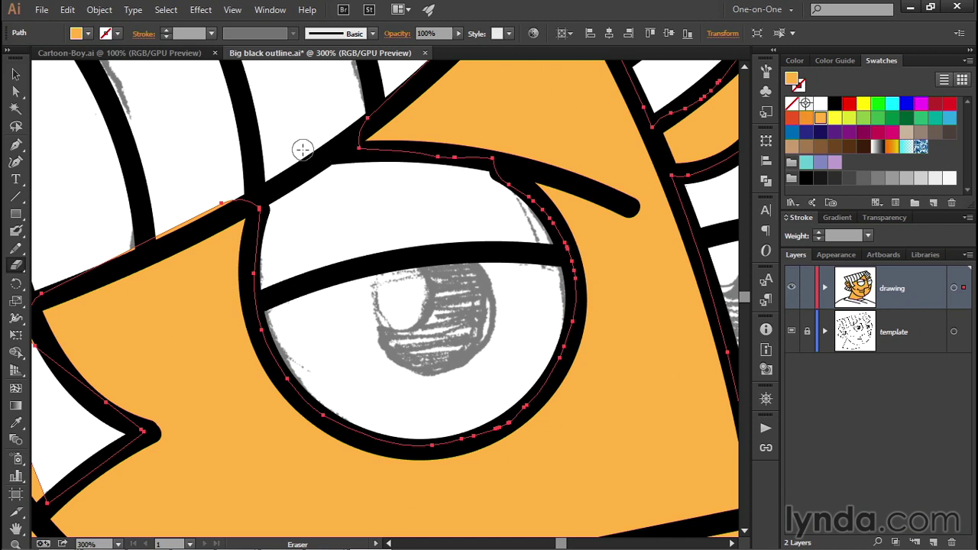
{"action": "left_click_drag", "start_coordinate": [202, 225], "coordinate": [333, 182]}
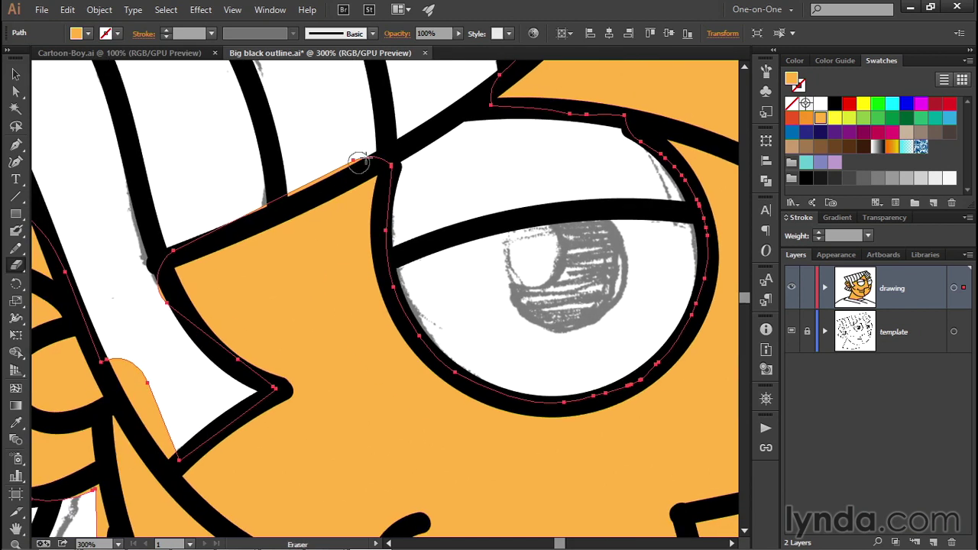
{"action": "mouse_move", "coordinate": [384, 148]}
{"action": "left_mouse_down"}
{"action": "mouse_move", "coordinate": [235, 227]}
{"action": "mouse_move", "coordinate": [135, 256]}
{"action": "left_mouse_up"}
{"action": "mouse_move", "coordinate": [114, 175]}
{"action": "left_mouse_down"}
{"action": "mouse_move", "coordinate": [284, 102]}
{"action": "mouse_move", "coordinate": [309, 108]}
{"action": "mouse_move", "coordinate": [273, 142]}
{"action": "mouse_move", "coordinate": [297, 149]}
{"action": "mouse_move", "coordinate": [107, 211]}
{"action": "left_mouse_up"}
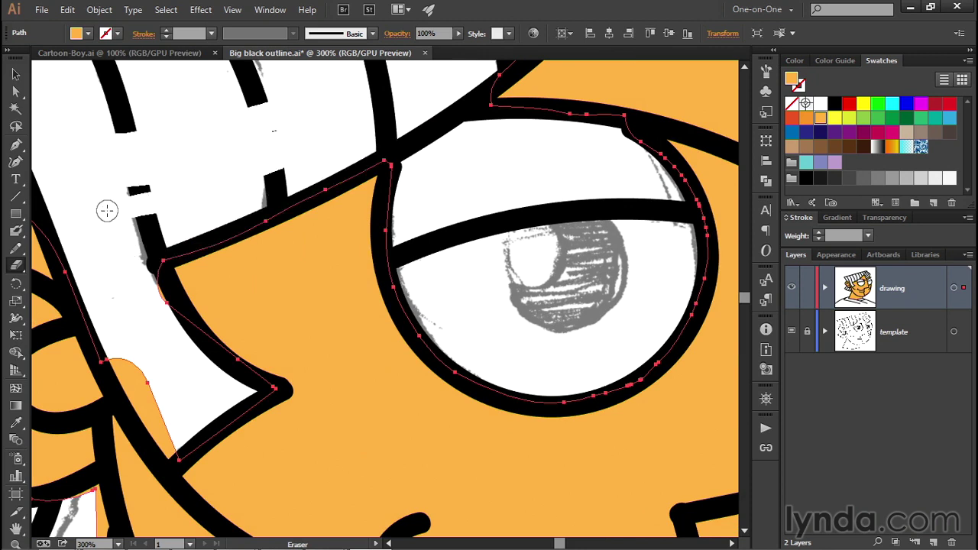
{"action": "key", "text": "ctrl+z"}
{"action": "key", "text": "ctrl+z"}
{"action": "key", "text": "ctrl+z"}
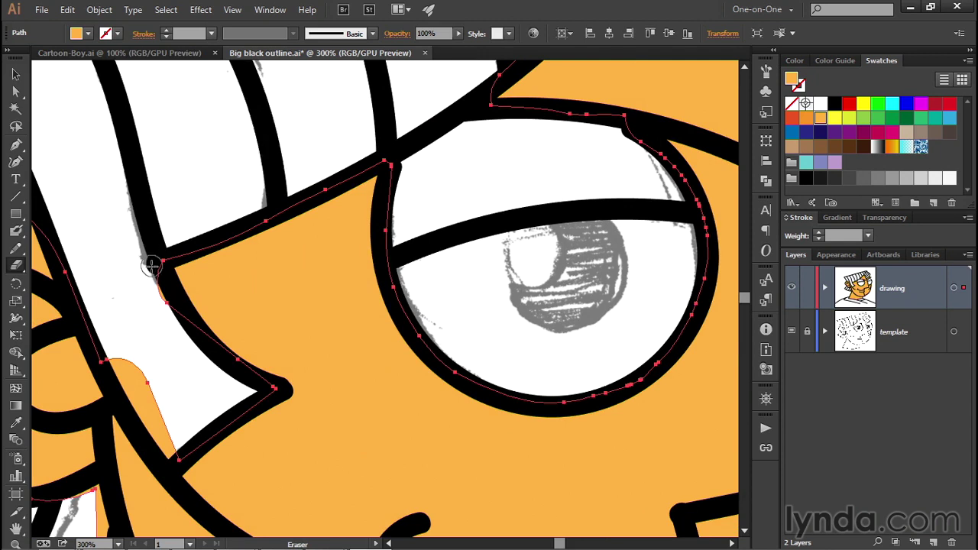
Erase orange overflow below the hair corner, near the ear, and along the lower and bottom edges
{"action": "mouse_move", "coordinate": [151, 265]}
{"action": "left_mouse_down"}
{"action": "mouse_move", "coordinate": [162, 302]}
{"action": "mouse_move", "coordinate": [201, 349]}
{"action": "mouse_move", "coordinate": [190, 364]}
{"action": "mouse_move", "coordinate": [321, 267]}
{"action": "mouse_move", "coordinate": [349, 343]}
{"action": "mouse_move", "coordinate": [302, 245]}
{"action": "mouse_move", "coordinate": [310, 255]}
{"action": "mouse_move", "coordinate": [338, 327]}
{"action": "mouse_move", "coordinate": [295, 251]}
{"action": "left_mouse_up"}
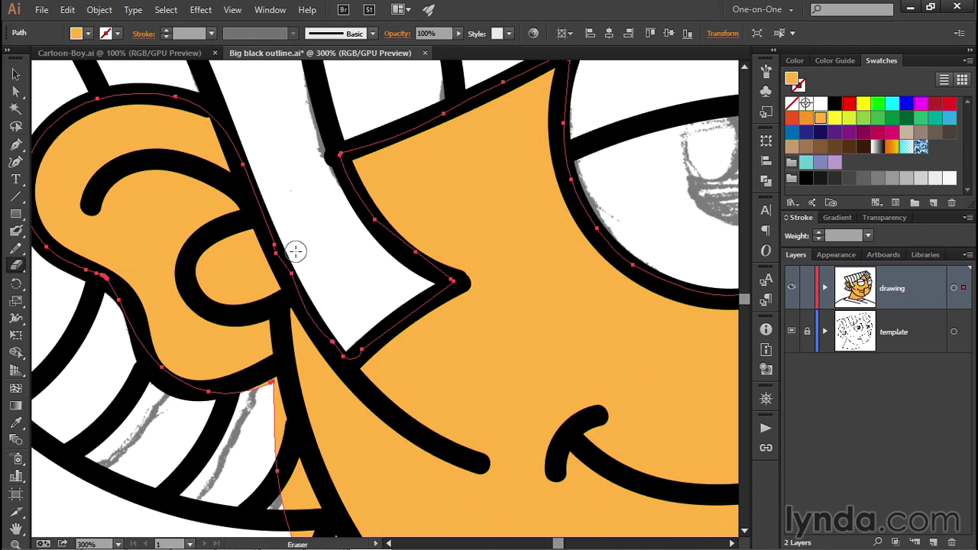
{"action": "left_click_drag", "start_coordinate": [176, 203], "coordinate": [256, 152]}
{"action": "mouse_move", "coordinate": [267, 350]}
{"action": "left_mouse_down"}
{"action": "mouse_move", "coordinate": [355, 333]}
{"action": "mouse_move", "coordinate": [401, 475]}
{"action": "mouse_move", "coordinate": [344, 368]}
{"action": "mouse_move", "coordinate": [384, 510]}
{"action": "mouse_move", "coordinate": [366, 434]}
{"action": "mouse_move", "coordinate": [394, 491]}
{"action": "mouse_move", "coordinate": [326, 432]}
{"action": "mouse_move", "coordinate": [221, 126]}
{"action": "left_mouse_up"}
{"action": "mouse_move", "coordinate": [275, 153]}
{"action": "left_mouse_down"}
{"action": "mouse_move", "coordinate": [268, 131]}
{"action": "mouse_move", "coordinate": [114, 454]}
{"action": "left_mouse_up"}
{"action": "mouse_move", "coordinate": [233, 431]}
{"action": "left_mouse_down"}
{"action": "mouse_move", "coordinate": [229, 279]}
{"action": "mouse_move", "coordinate": [238, 265]}
{"action": "left_mouse_up"}
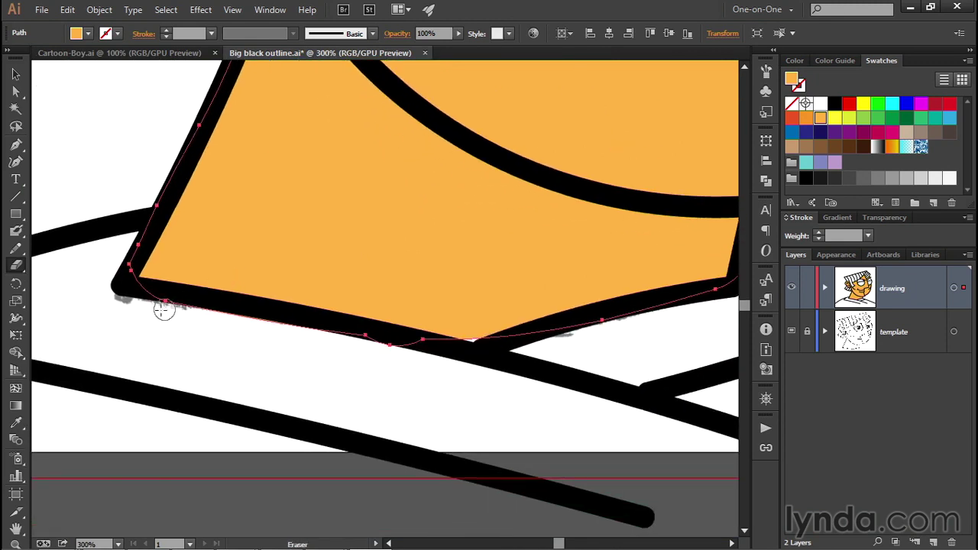
{"action": "mouse_move", "coordinate": [142, 296]}
{"action": "left_mouse_down"}
{"action": "mouse_move", "coordinate": [448, 356]}
{"action": "mouse_move", "coordinate": [458, 367]}
{"action": "left_mouse_up"}
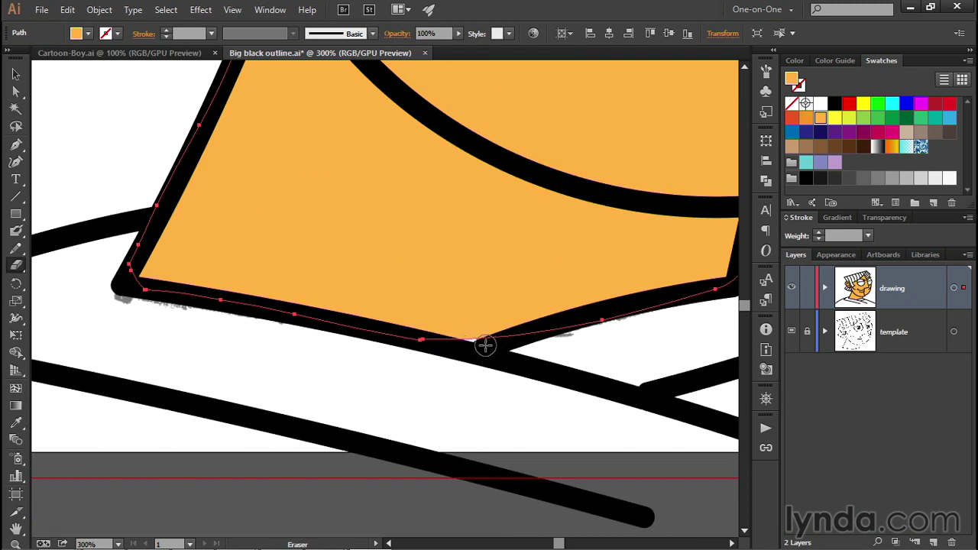
Paint a small rounded orange Blob Brush patch over the notch in the skin's bottom edge
{"action": "left_click", "coordinate": [17, 231]}
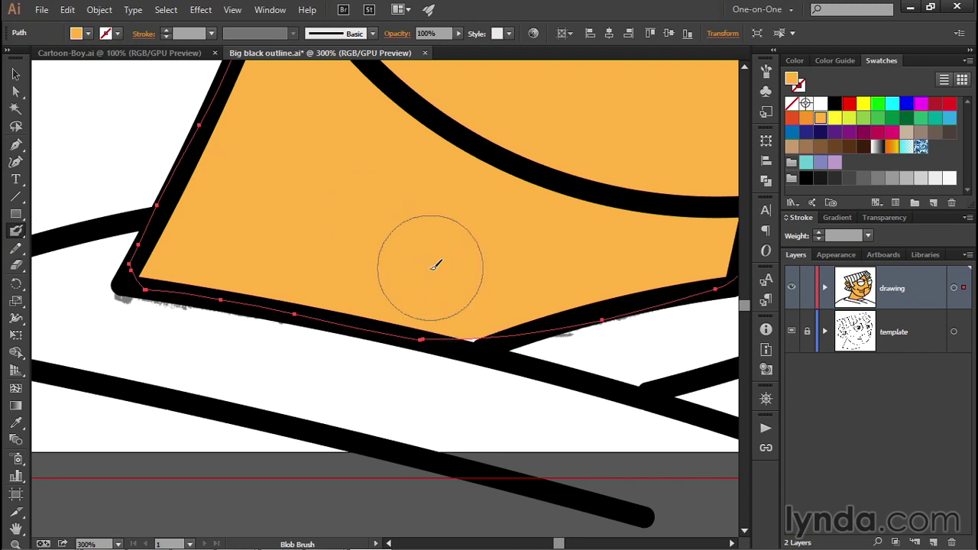
{"action": "mouse_move", "coordinate": [415, 280]}
{"action": "left_mouse_down"}
{"action": "mouse_move", "coordinate": [491, 290]}
{"action": "mouse_move", "coordinate": [424, 286]}
{"action": "left_mouse_up"}
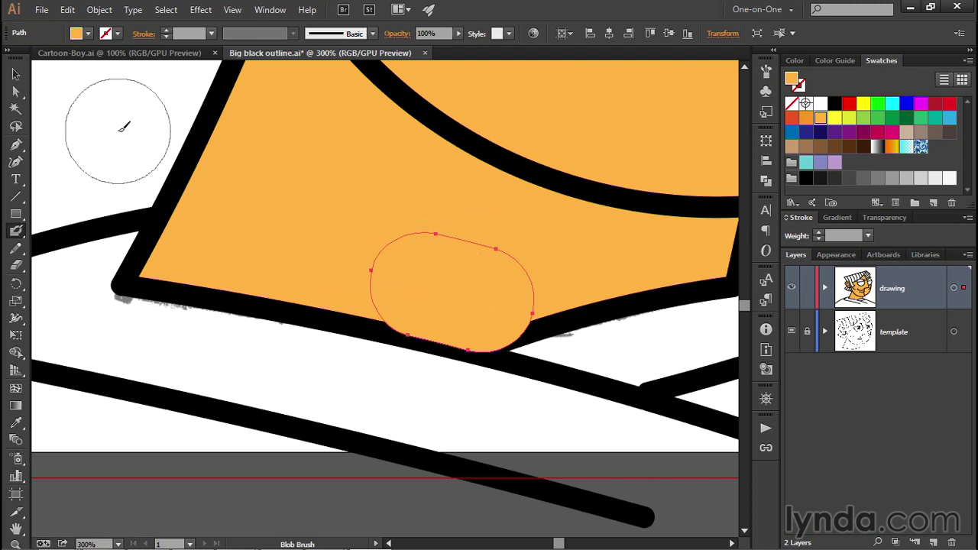
Select the Blob Brush patch and the large orange skin shape, and join them with Shape Builder
{"action": "key", "text": "v"}
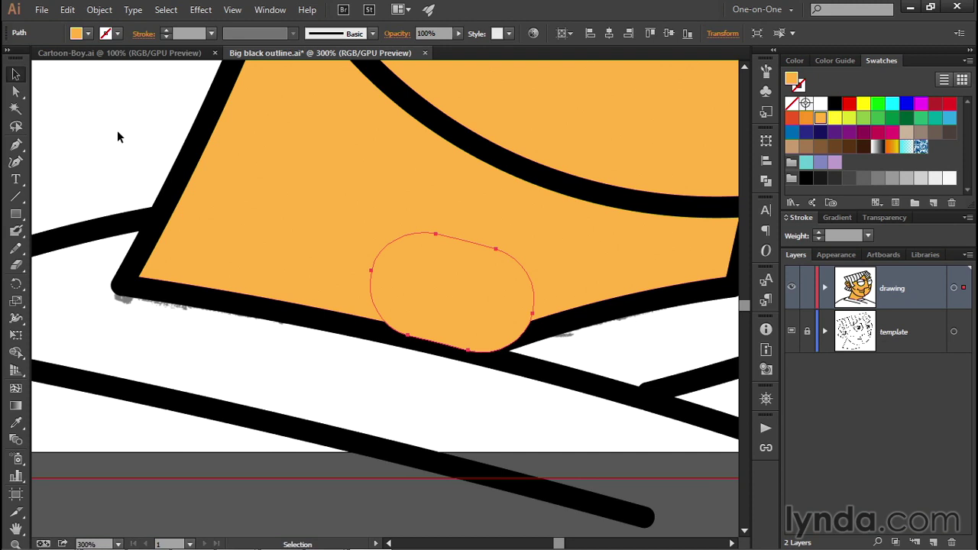
{"action": "left_click", "coordinate": [280, 161], "text": "shift"}
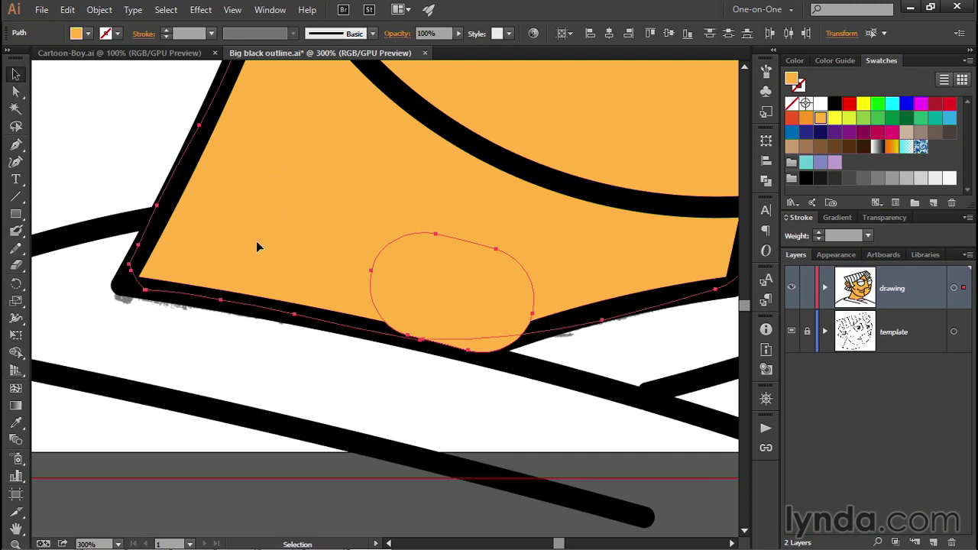
{"action": "left_click", "coordinate": [17, 352]}
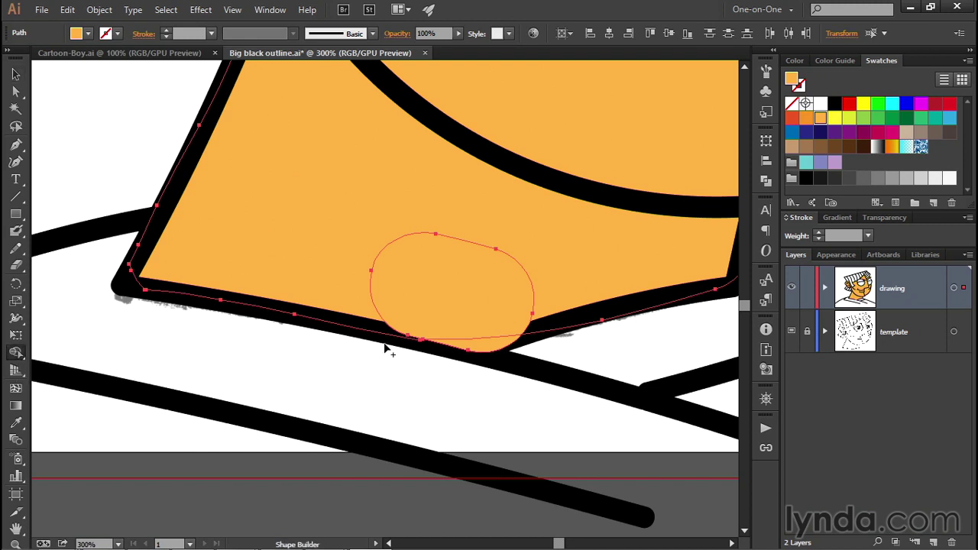
{"action": "left_click_drag", "start_coordinate": [497, 355], "coordinate": [425, 218]}
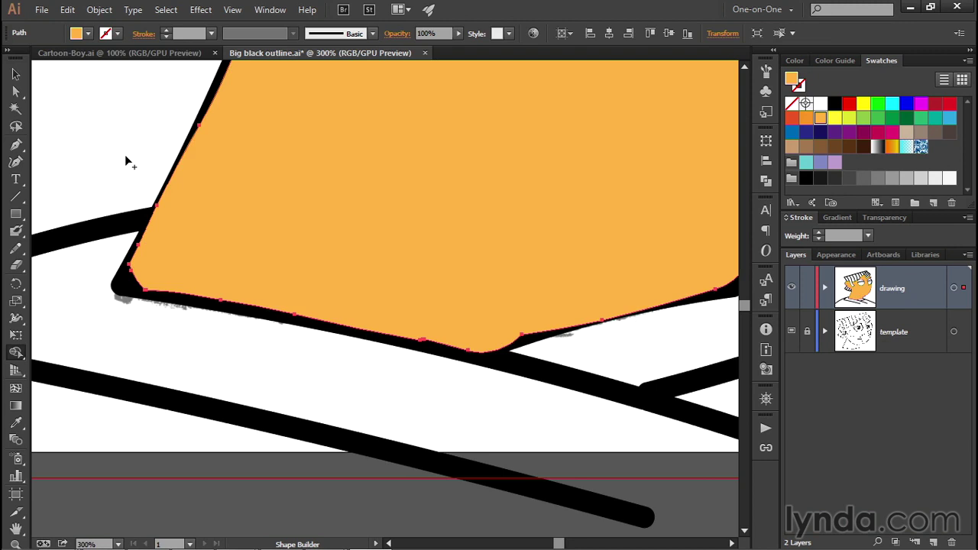
Send the merged orange skin shape to the back so the jaw and neck lines show on top
{"action": "key", "text": "v"}
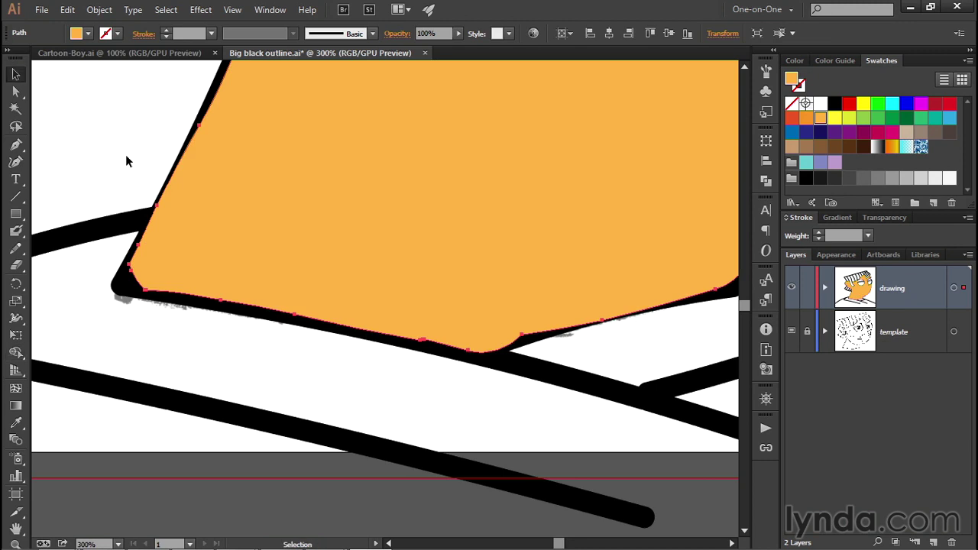
{"action": "right_click", "coordinate": [233, 170]}
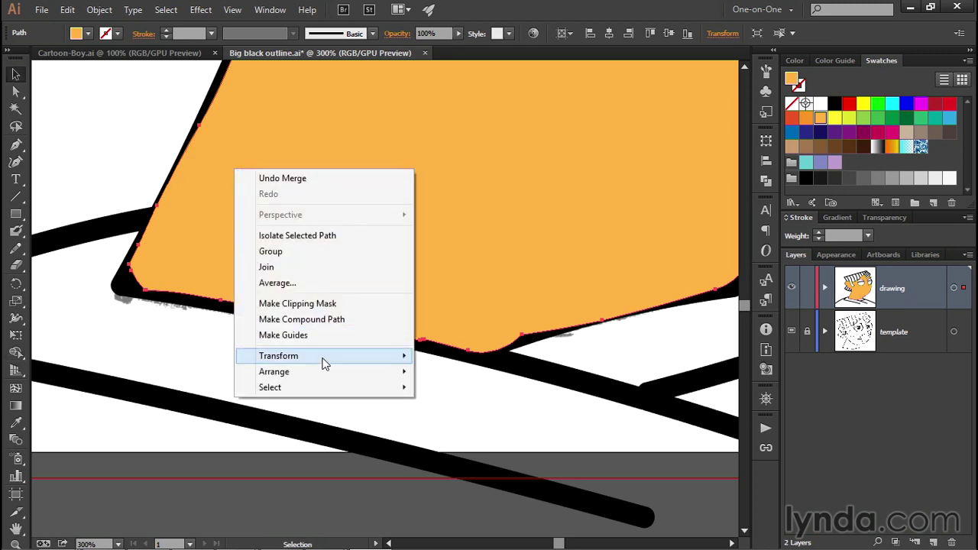
{"action": "mouse_move", "coordinate": [318, 374]}
{"action": "left_click", "coordinate": [494, 418]}
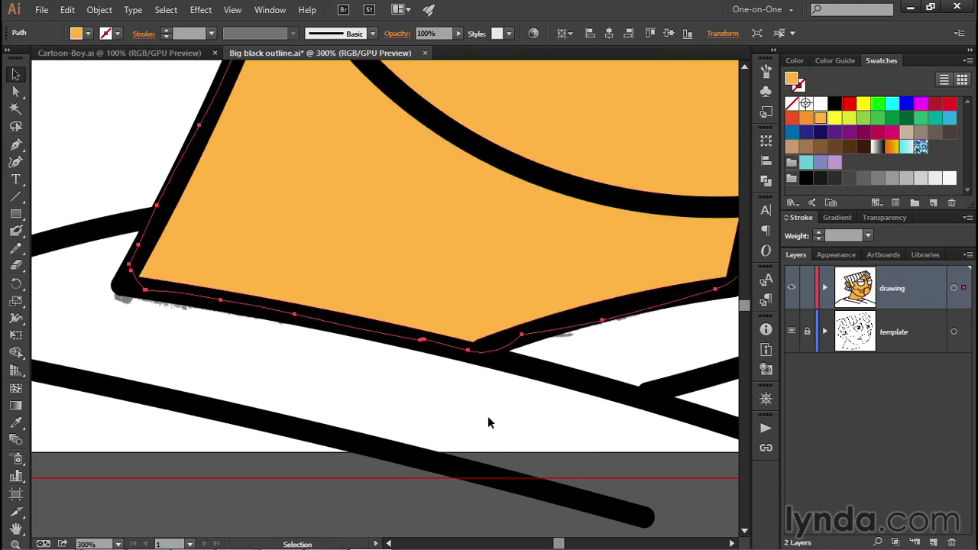
{"action": "scroll", "coordinate": [319, 364], "scroll_direction": "up", "scroll_amount": 5}
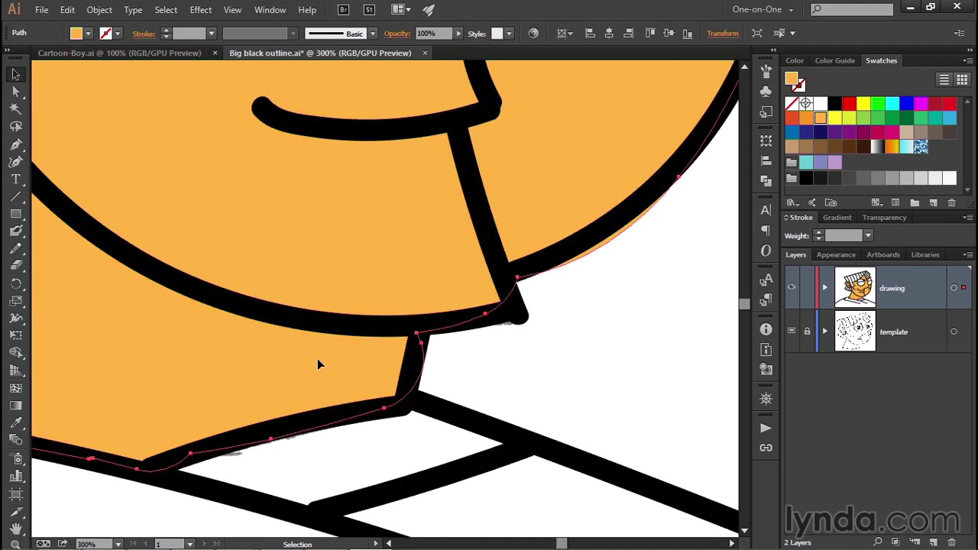
Erase the orange overflow at the notch near the jaw with the Eraser
{"action": "left_click", "coordinate": [21, 269]}
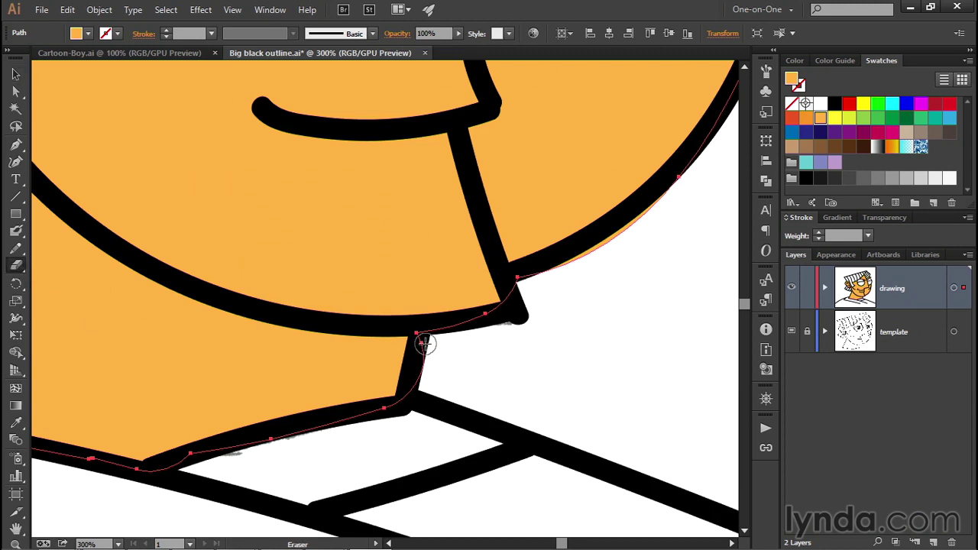
{"action": "left_click_drag", "start_coordinate": [424, 348], "coordinate": [410, 406]}
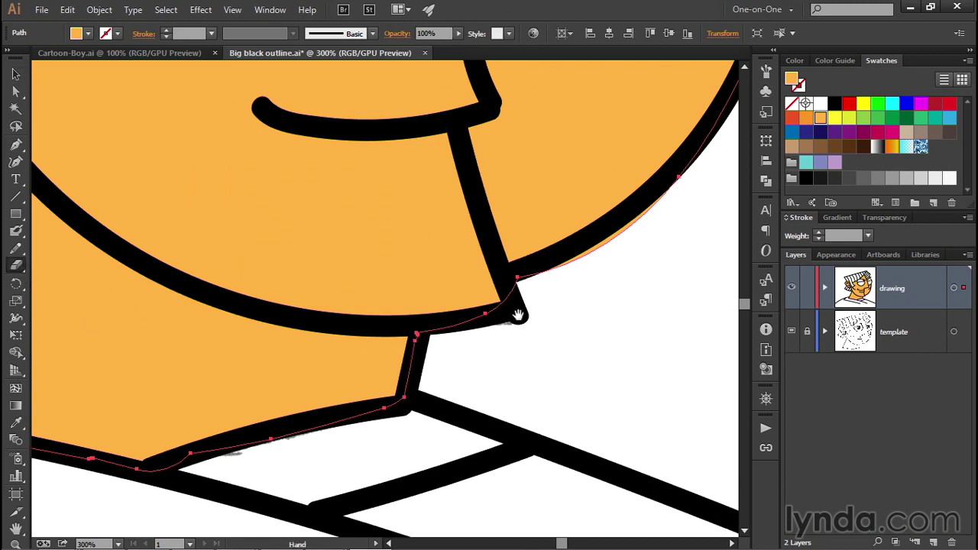
{"action": "mouse_move", "coordinate": [527, 301]}
{"action": "left_mouse_down"}
{"action": "mouse_move", "coordinate": [354, 408]}
{"action": "mouse_move", "coordinate": [289, 426]}
{"action": "mouse_move", "coordinate": [286, 404]}
{"action": "mouse_move", "coordinate": [377, 363]}
{"action": "mouse_move", "coordinate": [428, 323]}
{"action": "mouse_move", "coordinate": [518, 215]}
{"action": "left_mouse_up"}
{"action": "mouse_move", "coordinate": [522, 92]}
{"action": "left_mouse_down"}
{"action": "mouse_move", "coordinate": [464, 460]}
{"action": "mouse_move", "coordinate": [490, 466]}
{"action": "mouse_move", "coordinate": [490, 392]}
{"action": "mouse_move", "coordinate": [514, 319]}
{"action": "mouse_move", "coordinate": [510, 272]}
{"action": "mouse_move", "coordinate": [498, 408]}
{"action": "left_mouse_up"}
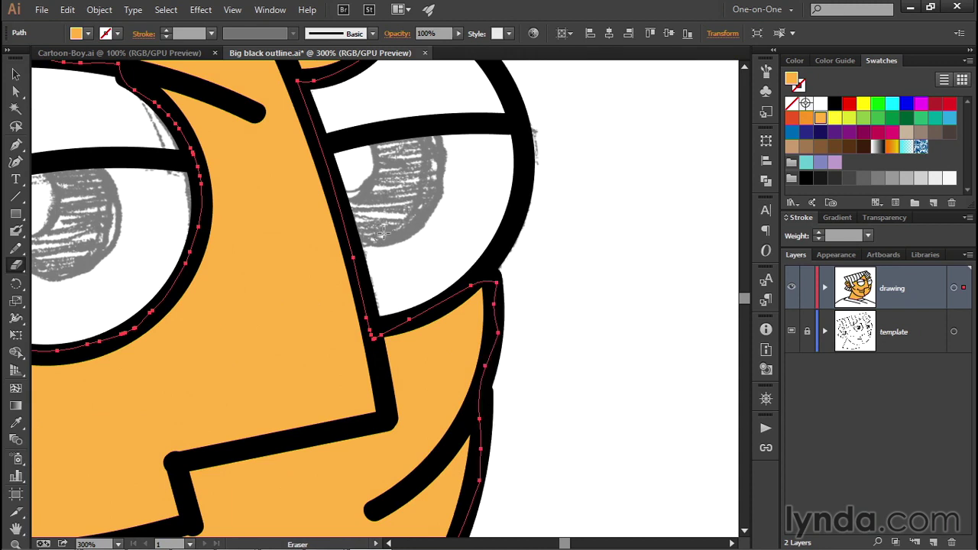
{"action": "left_click_drag", "start_coordinate": [384, 221], "coordinate": [382, 432]}
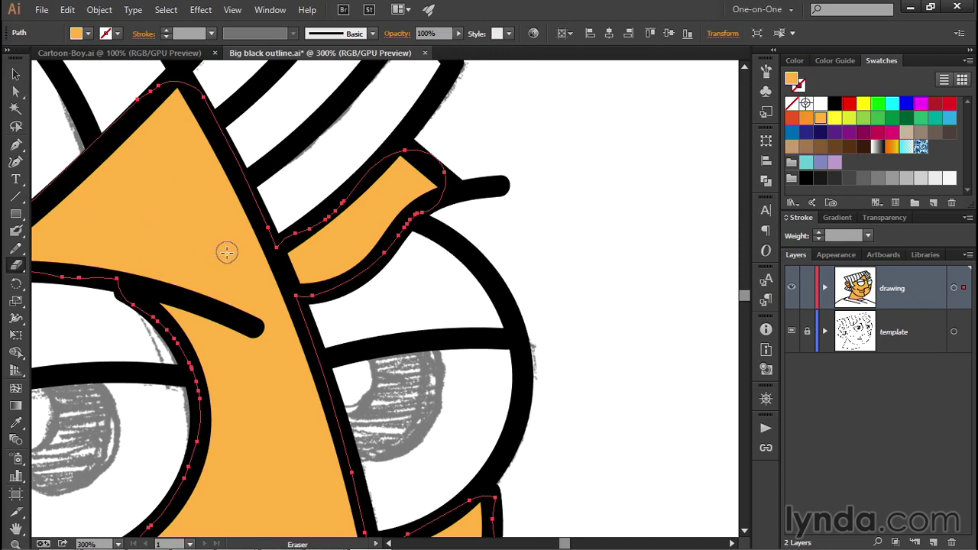
Erase stray orange around the nose tip and along the wedge's left outline, then fit the artboard in view
{"action": "left_click_drag", "start_coordinate": [225, 253], "coordinate": [129, 220]}
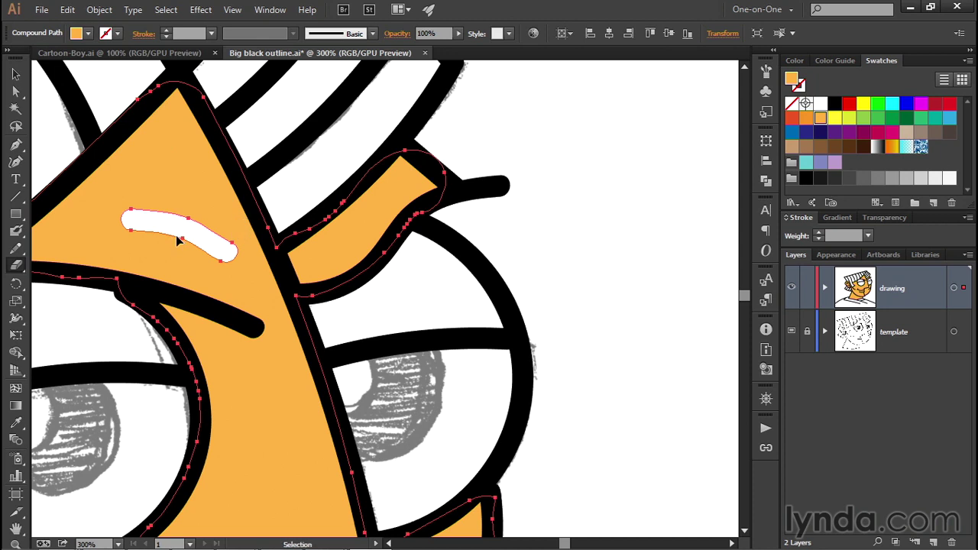
{"action": "key", "text": "ctrl+z"}
{"action": "mouse_move", "coordinate": [469, 181]}
{"action": "left_mouse_down"}
{"action": "mouse_move", "coordinate": [463, 191]}
{"action": "mouse_move", "coordinate": [413, 142]}
{"action": "left_mouse_up"}
{"action": "scroll", "coordinate": [388, 236], "scroll_direction": "left", "scroll_amount": 4}
{"action": "scroll", "coordinate": [388, 236], "scroll_direction": "up", "scroll_amount": 1}
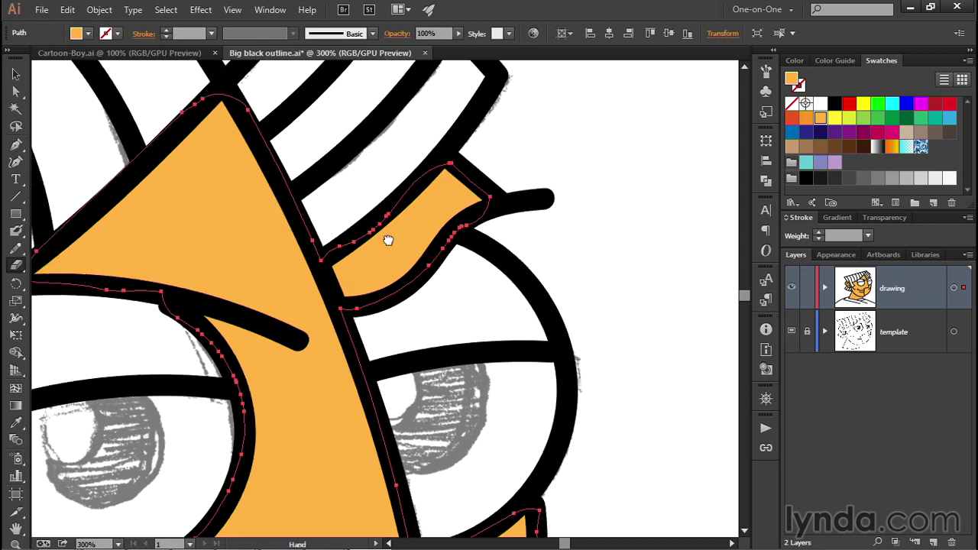
{"action": "left_click_drag", "start_coordinate": [155, 297], "coordinate": [358, 119]}
{"action": "key", "text": "space"}
{"action": "left_click_drag", "start_coordinate": [220, 435], "coordinate": [354, 209]}
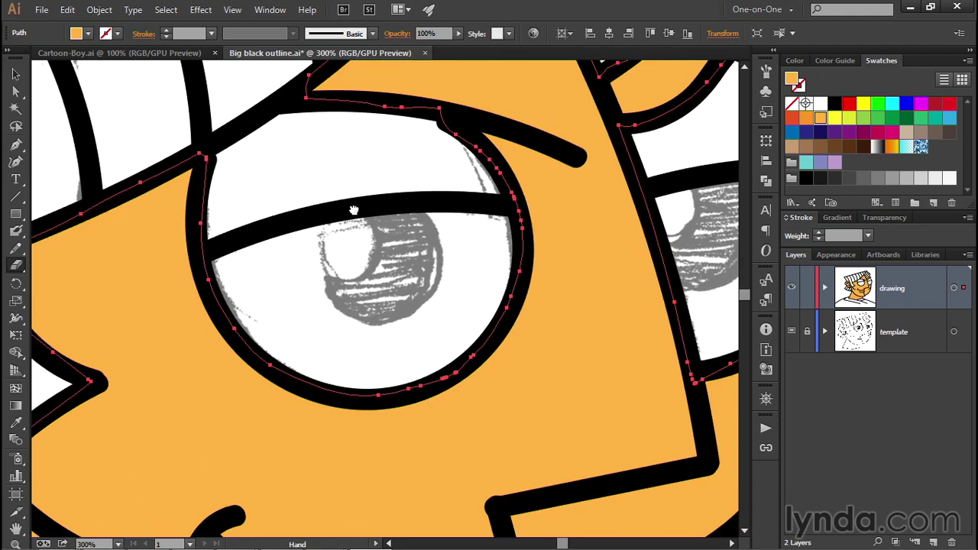
{"action": "key", "text": "ctrl+0"}
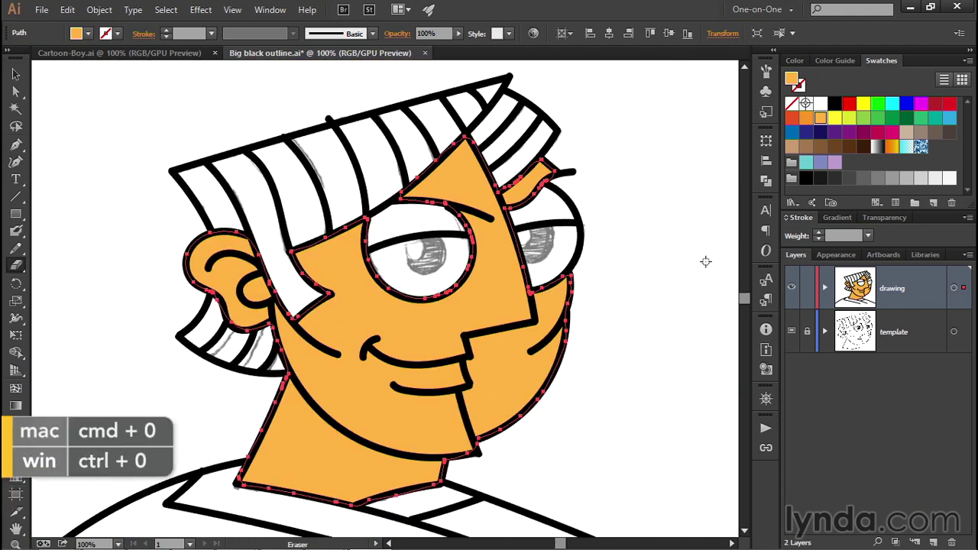
Click empty canvas to deselect, showing the clean orange face, ear and neck behind the outlines
{"action": "key", "text": "v"}
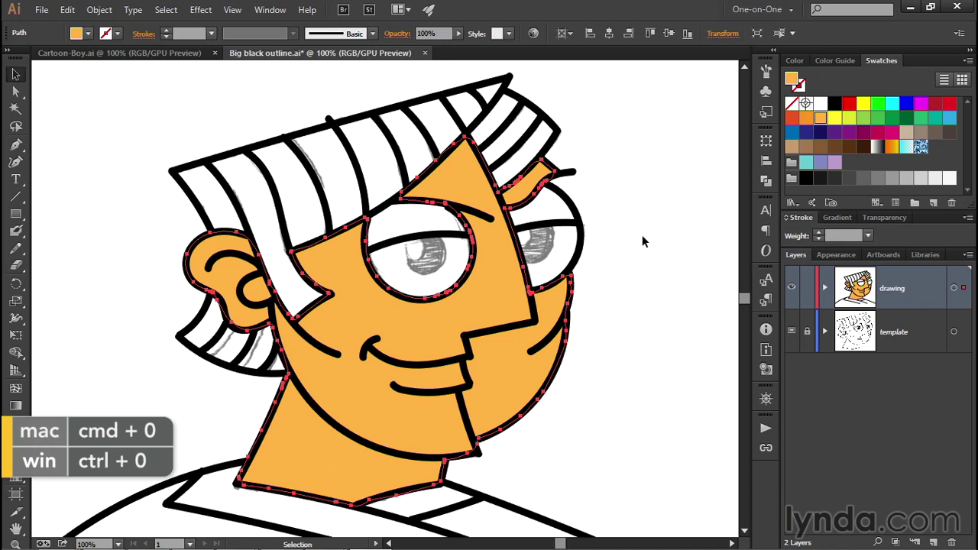
{"action": "left_click", "coordinate": [643, 237]}
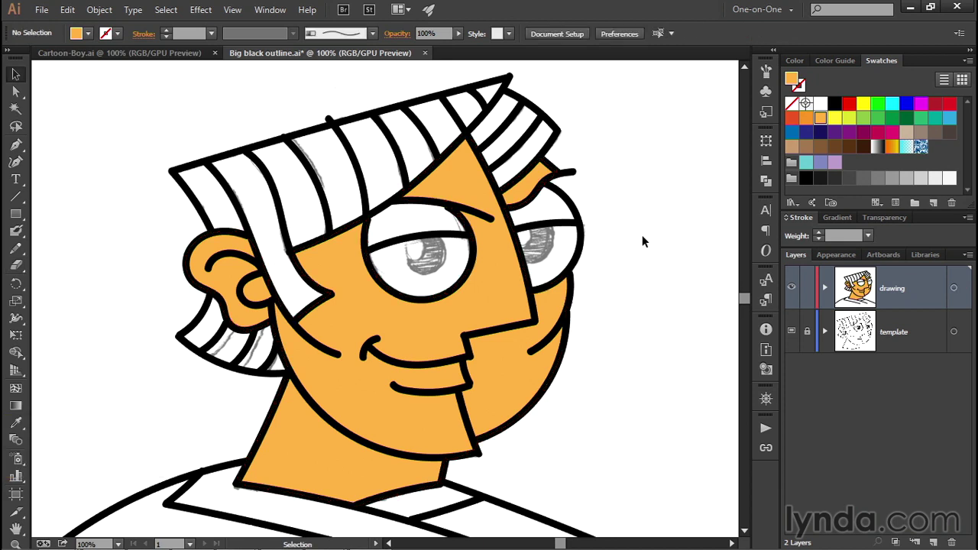